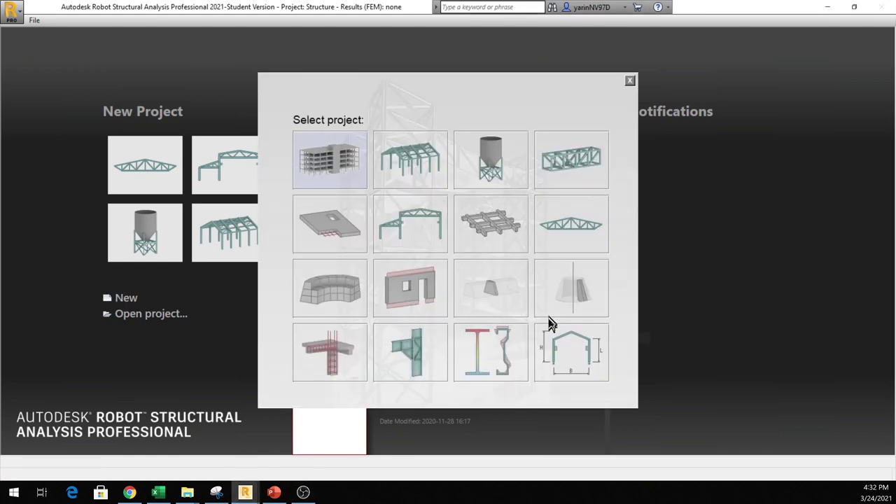
Start a new plane truss project and open the library of typical structures.
click(579, 228)
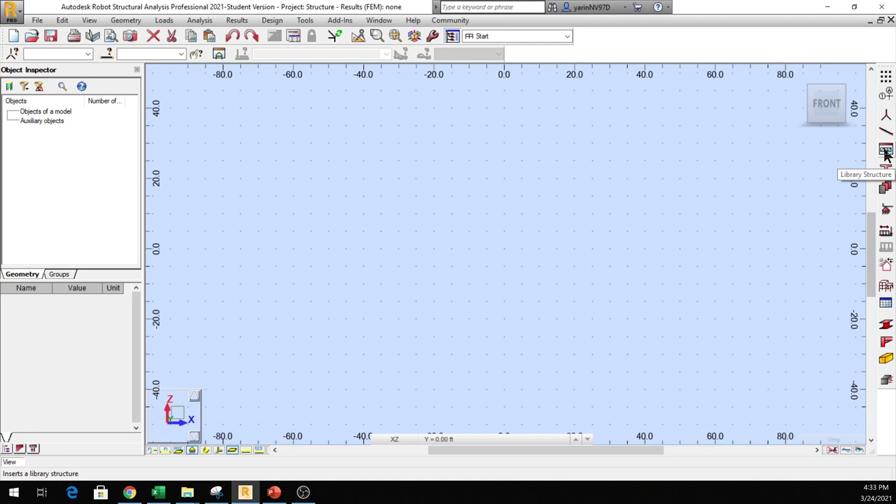
click(886, 151)
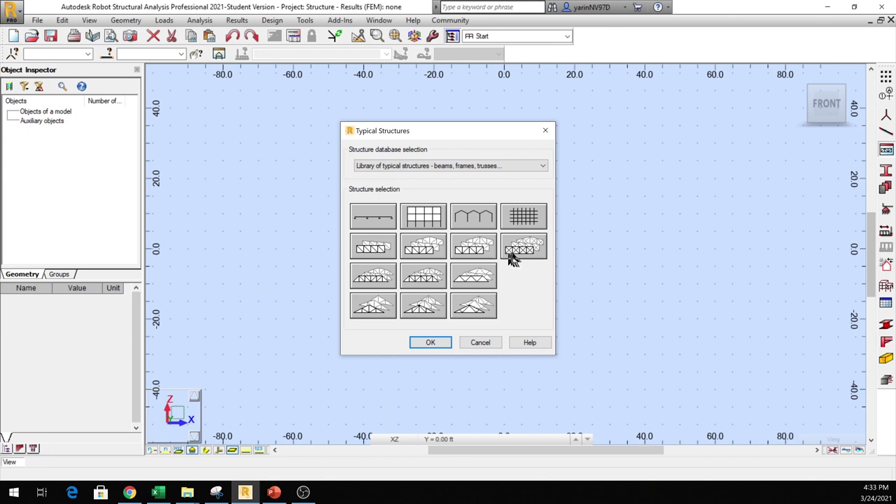
drag(480, 131, 668, 103)
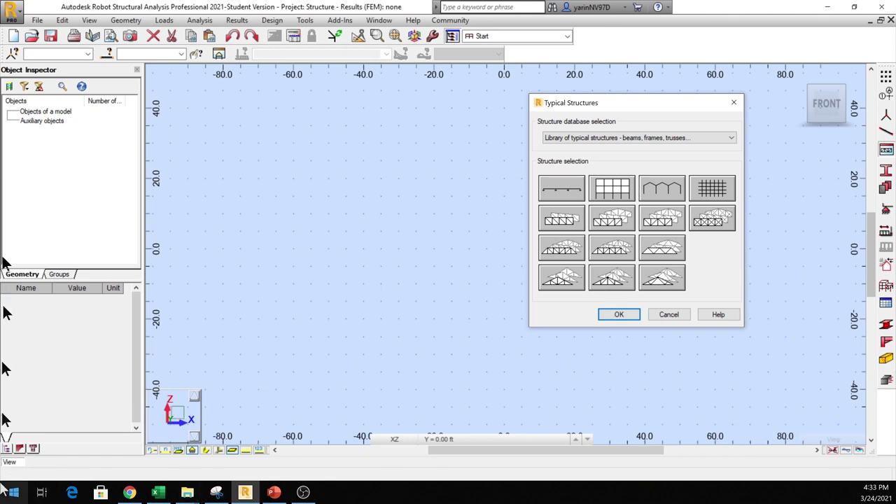
Show the example truss slide in PowerPoint for reference and choose Trapezoidal truss type 2 from the structure library.
click(273, 493)
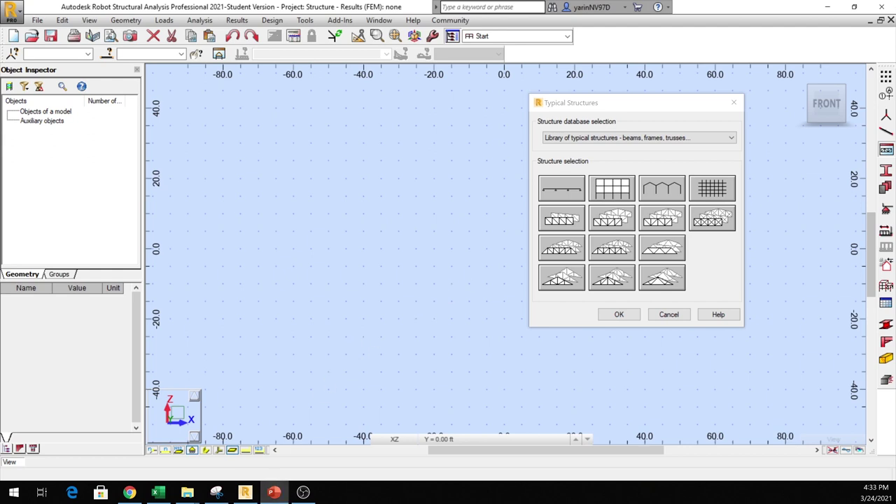
drag(895, 168, 186, 105)
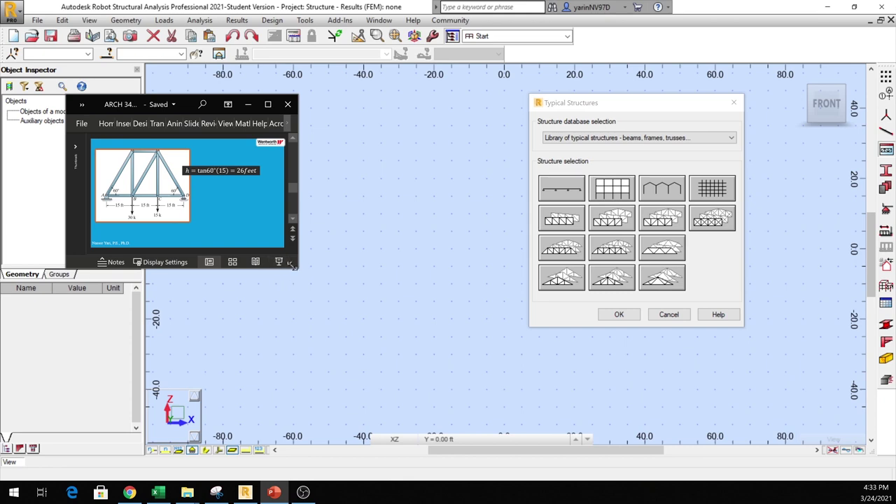
drag(297, 268, 463, 413)
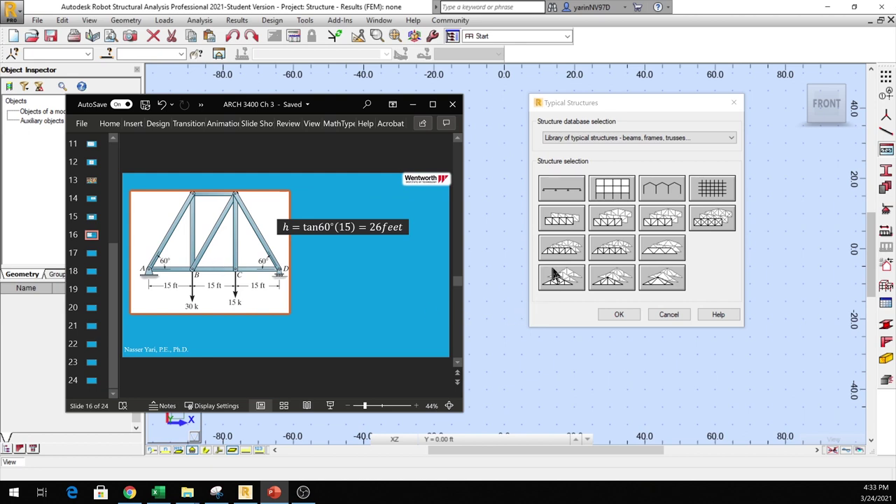
click(611, 258)
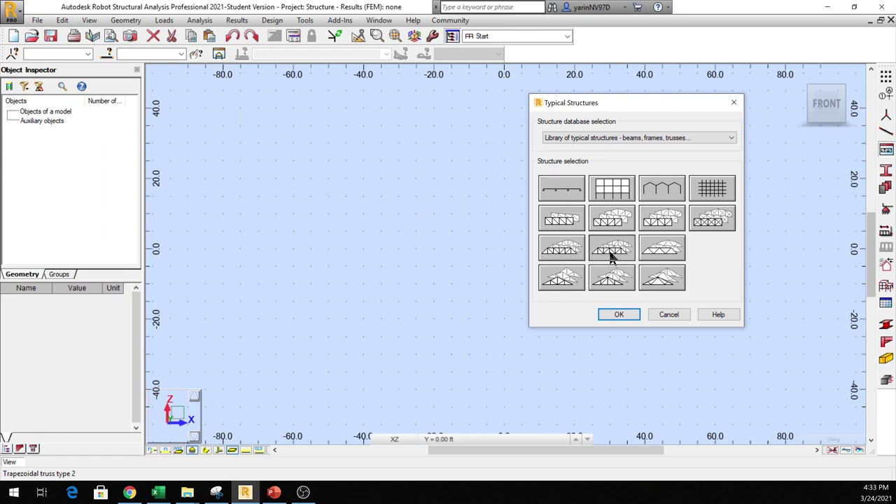
click(619, 315)
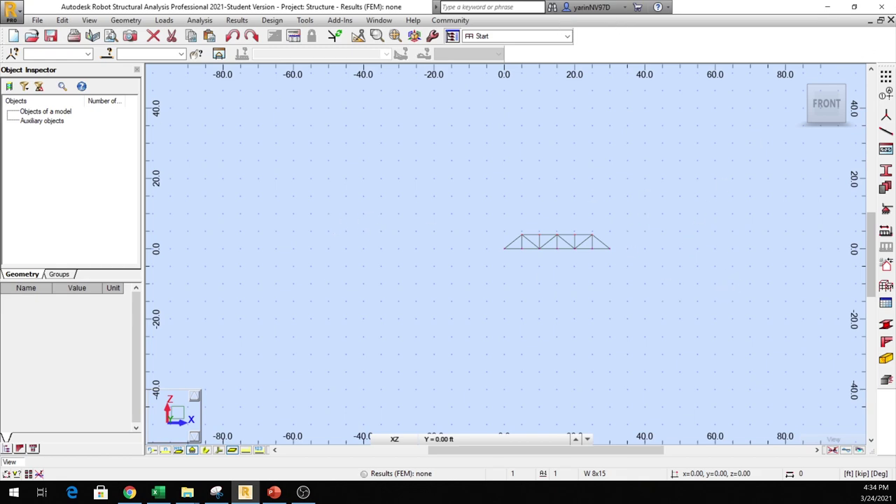
Set the trapezoid truss's number of fields to 3, matching the panels on the reference slide.
drag(560, 164, 140, 91)
scroll(582, 260, up, 4)
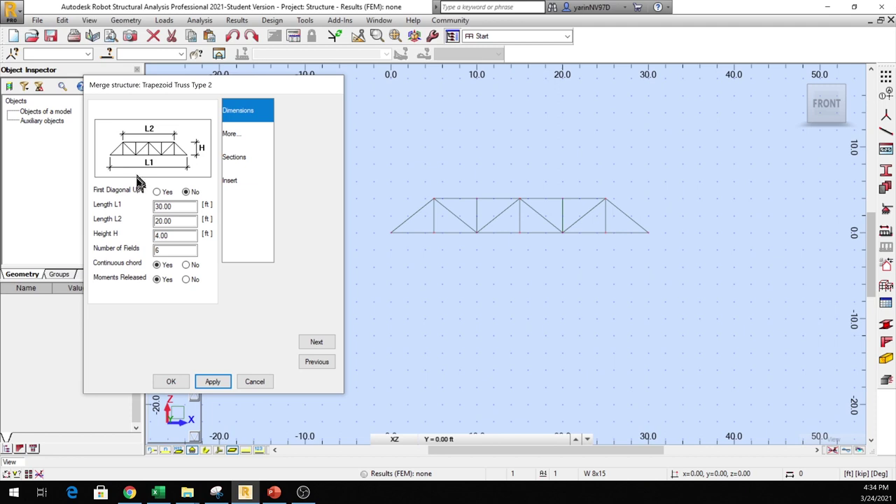
drag(250, 88, 728, 85)
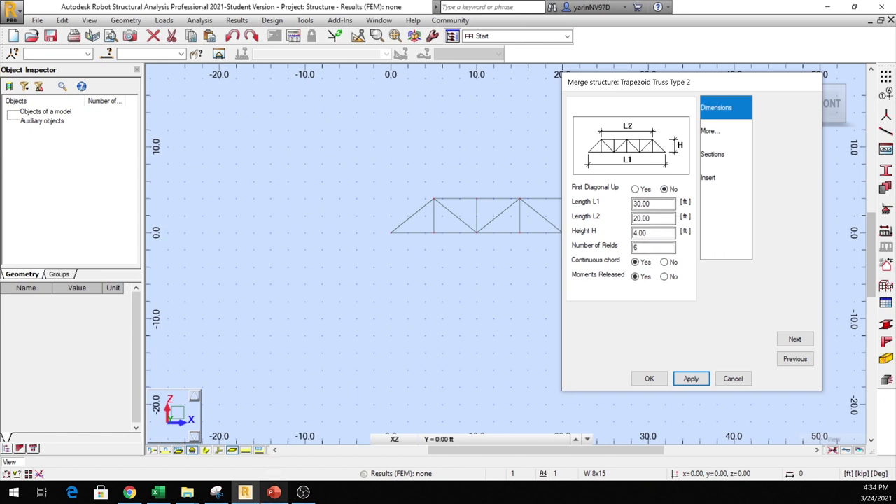
click(274, 492)
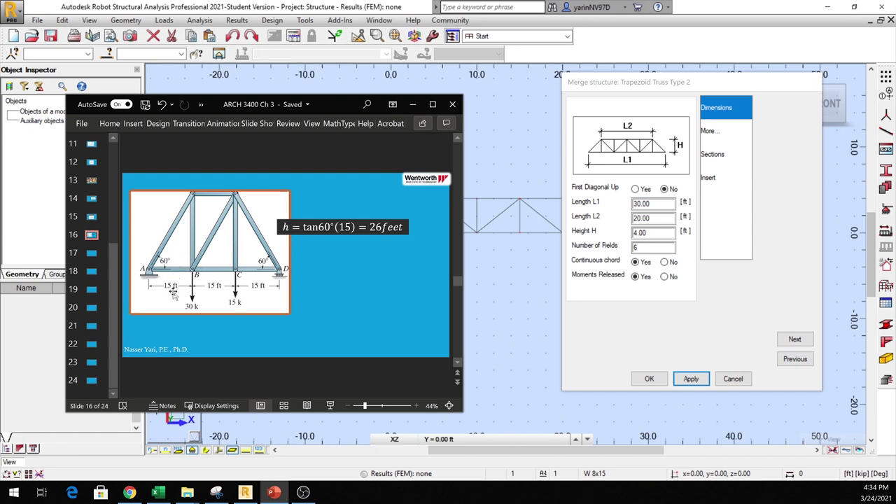
double_click(641, 248)
click(646, 249)
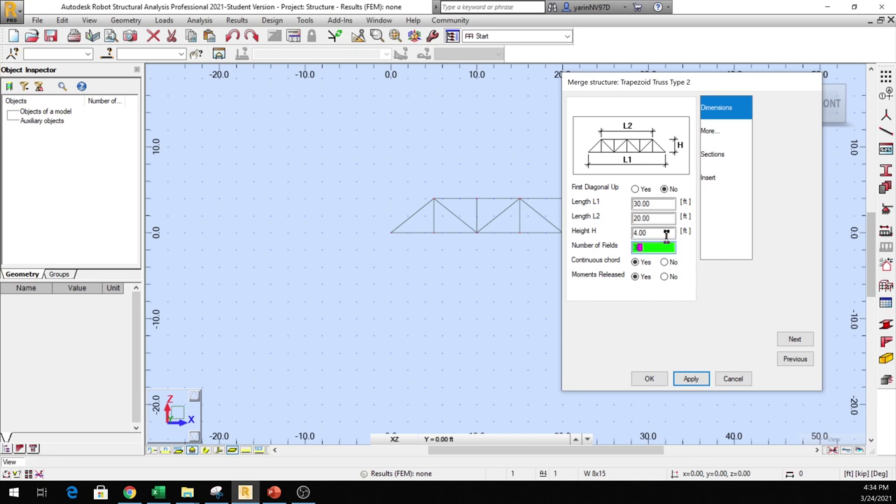
Set the truss's length L1 to 45 ft and length L2 to 15 ft, following the slide's dimensions.
double_click(666, 204)
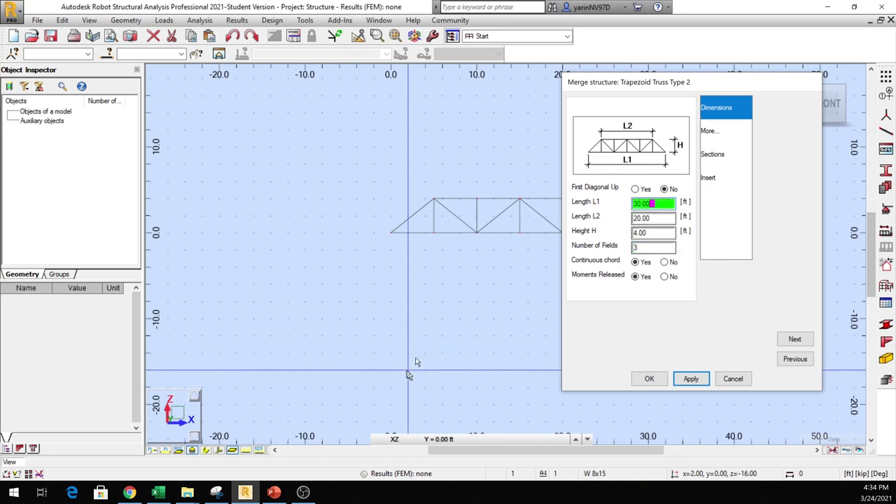
click(274, 492)
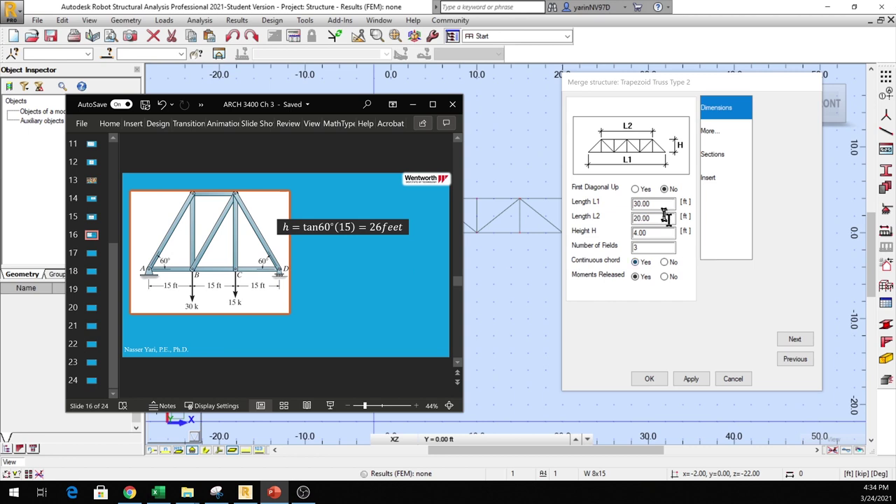
drag(657, 203, 614, 206)
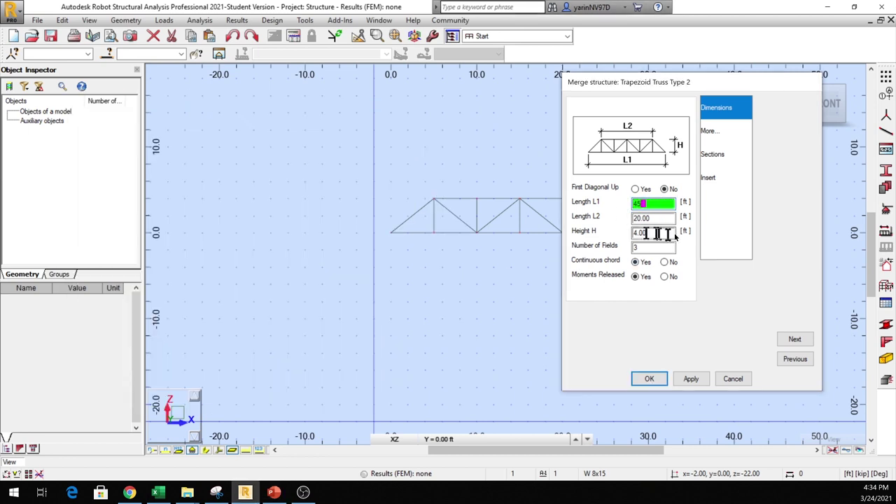
drag(674, 219, 610, 220)
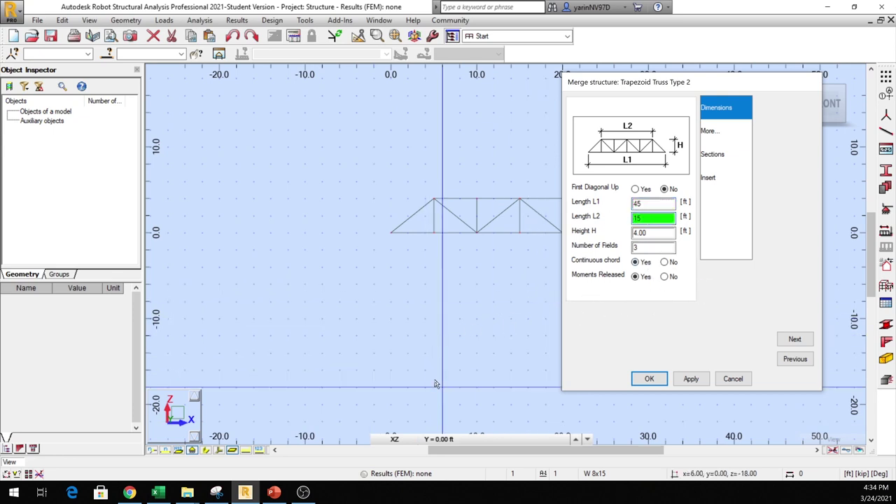
Set the truss's height H to 26 ft as calculated on the slide and insert the truss into the model.
click(274, 493)
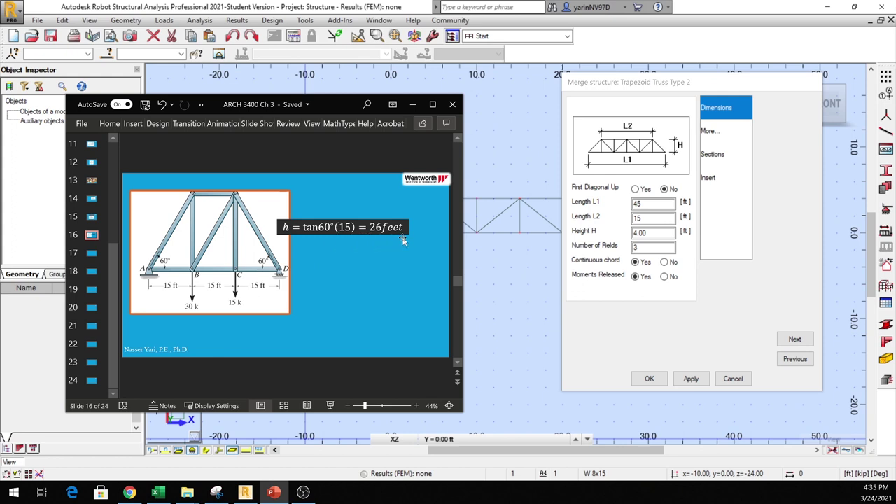
double_click(667, 233)
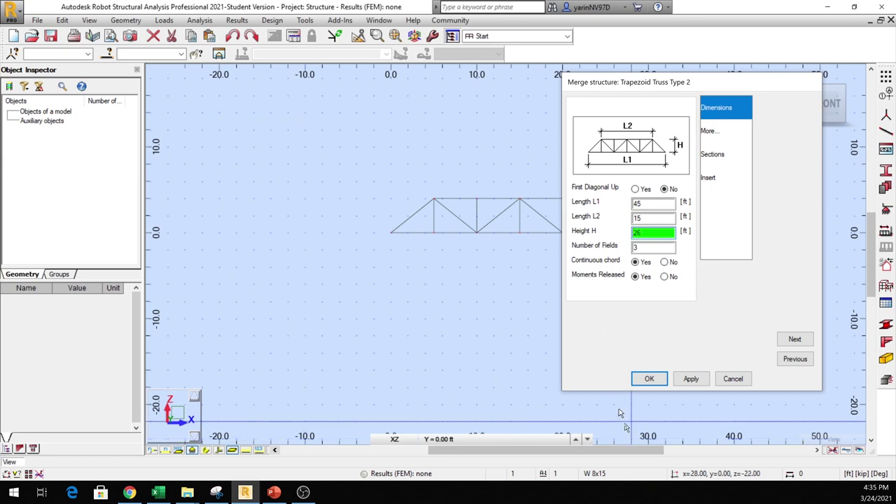
click(690, 381)
click(663, 379)
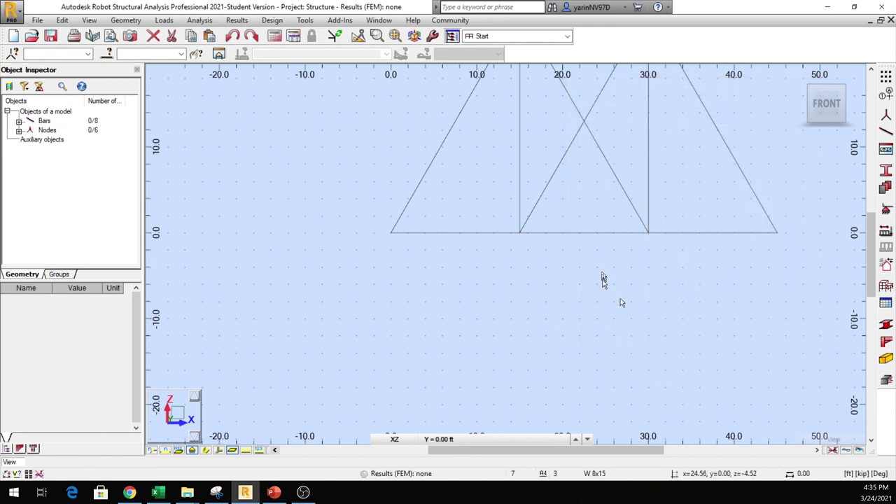
Compare the truss with the slide and delete the extra diagonal running from the upper left node down to the node at x = 30 ft.
scroll(603, 276, up, 2)
scroll(606, 276, down, 2)
middle_drag(612, 200, 498, 324)
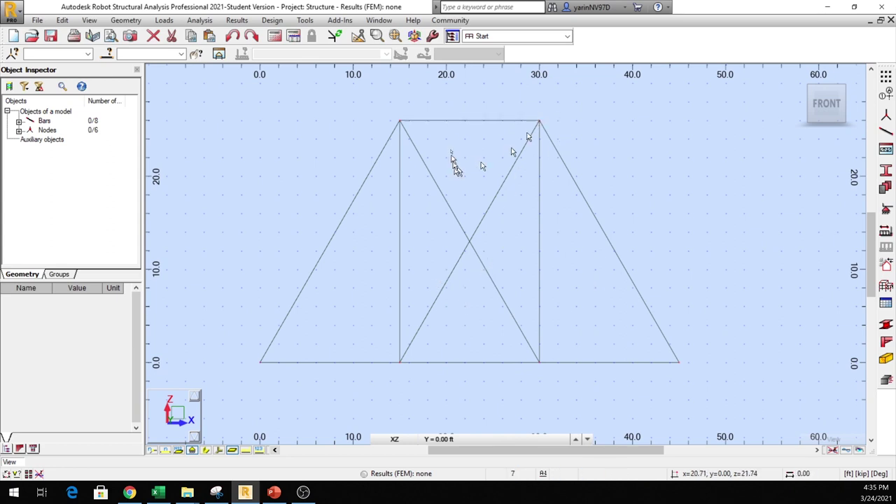
click(273, 494)
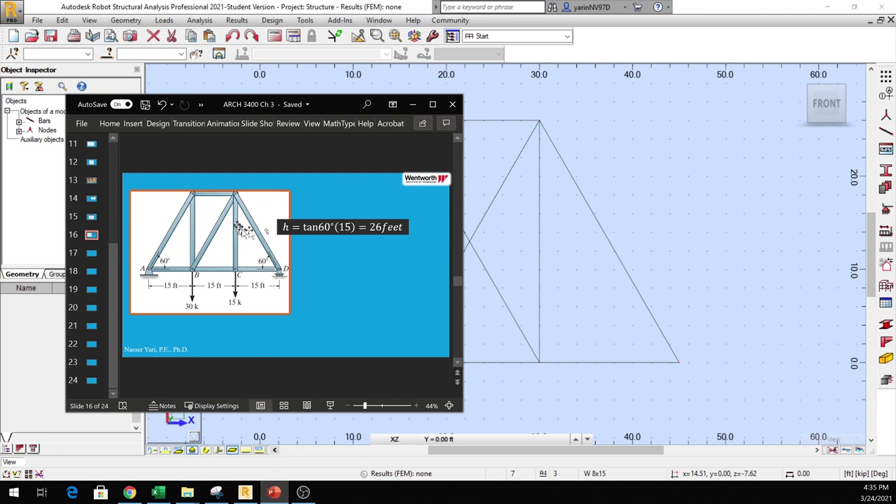
drag(320, 108, 239, 110)
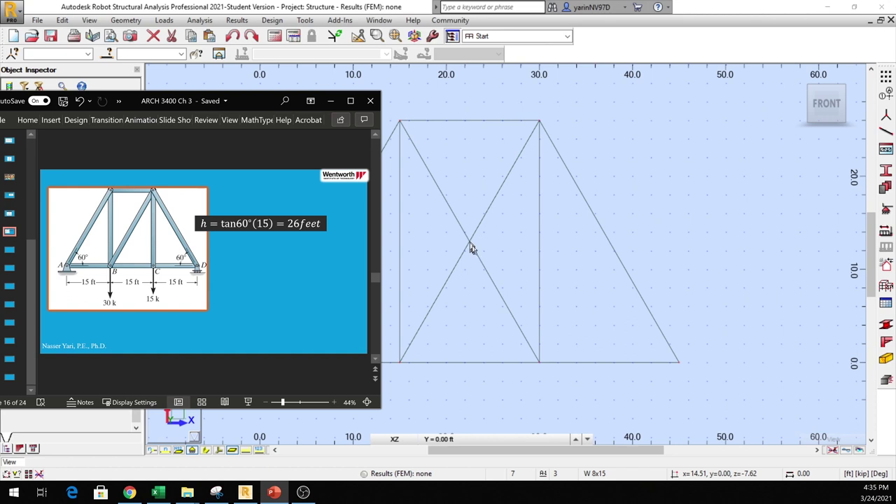
click(483, 264)
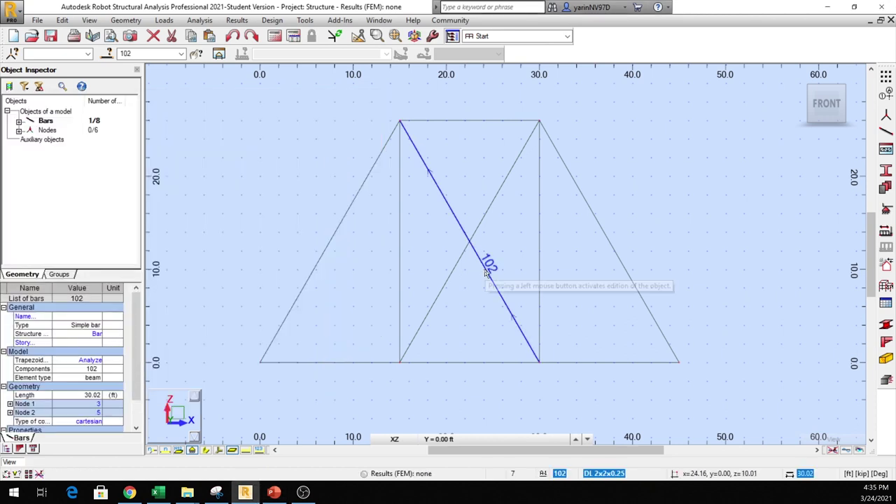
right_click(486, 273)
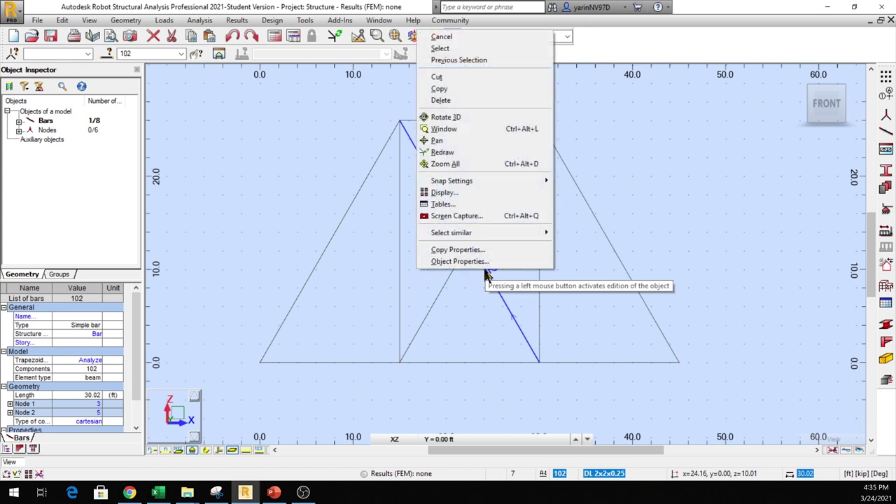
click(465, 104)
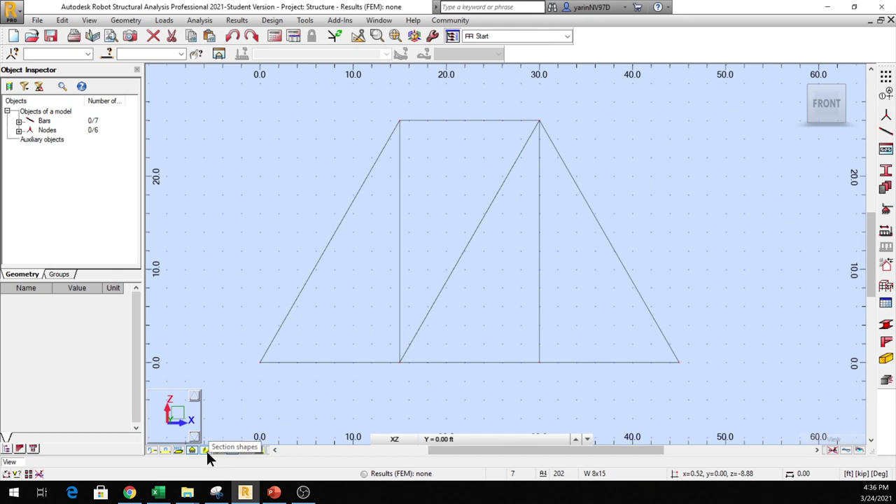
Display the section shapes of the bars, check the supports on the slide, and open the nodal supports list.
click(205, 449)
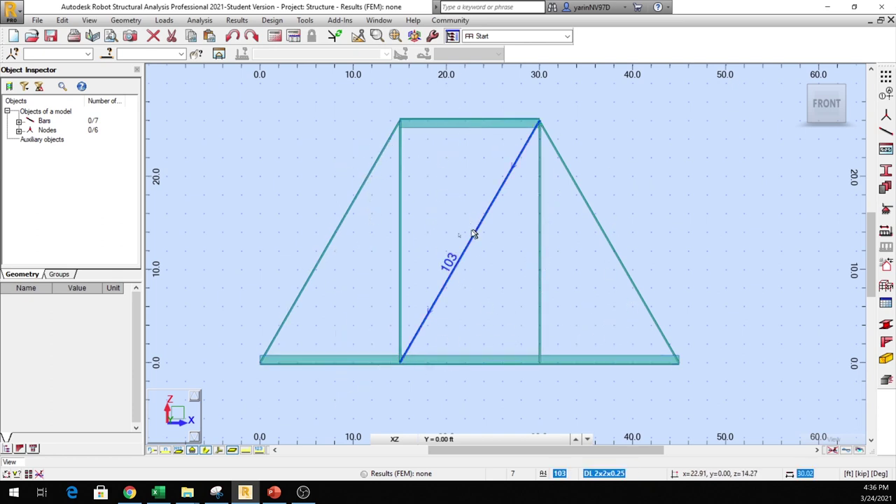
click(273, 492)
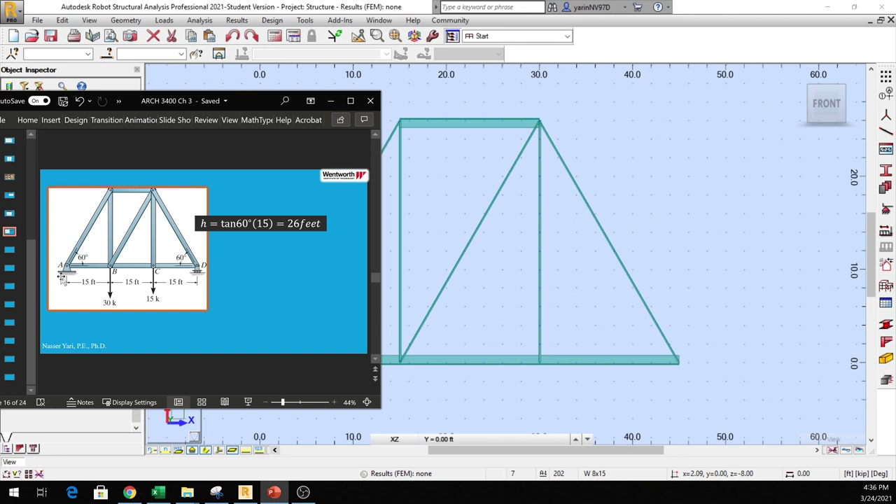
click(331, 104)
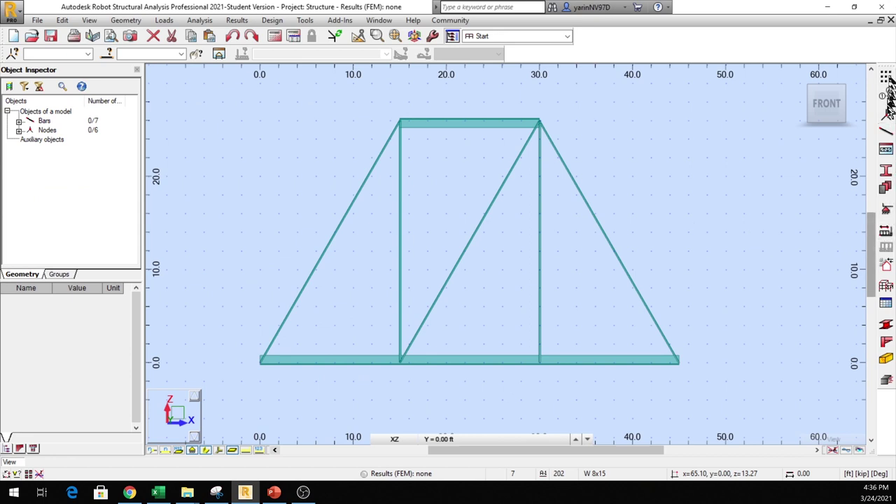
click(886, 211)
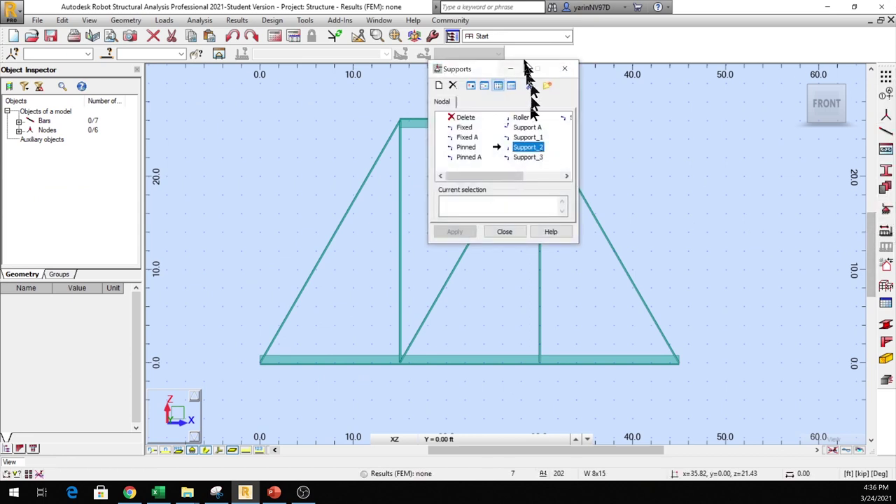
drag(483, 76, 202, 90)
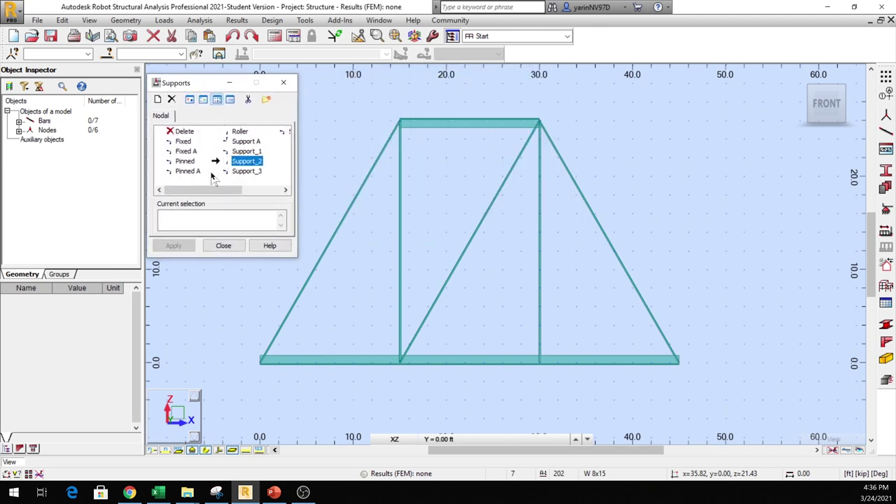
click(158, 99)
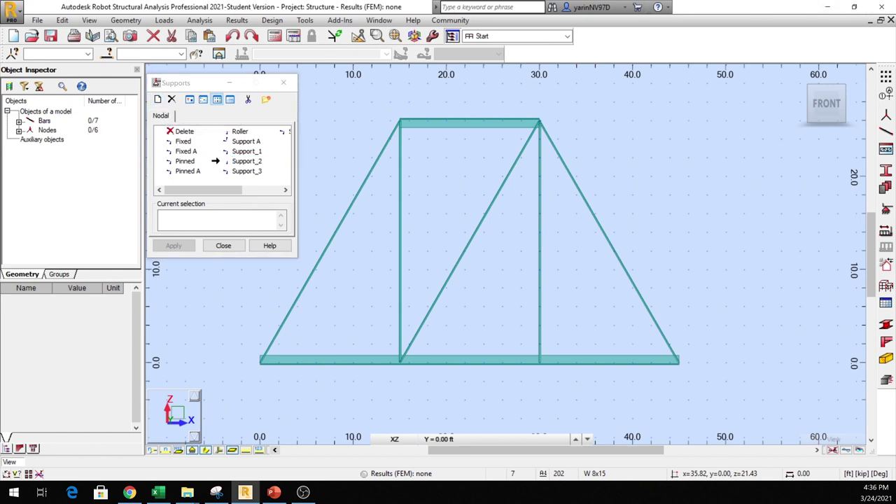
drag(126, 131, 448, 124)
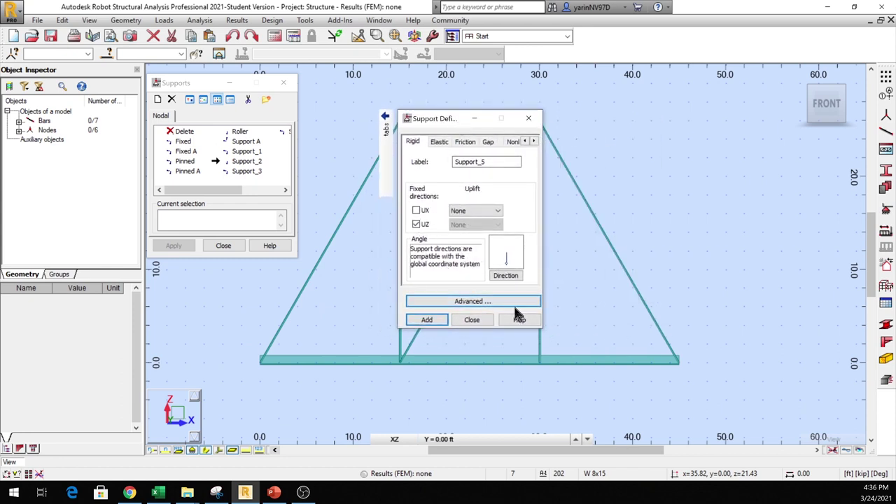
click(417, 211)
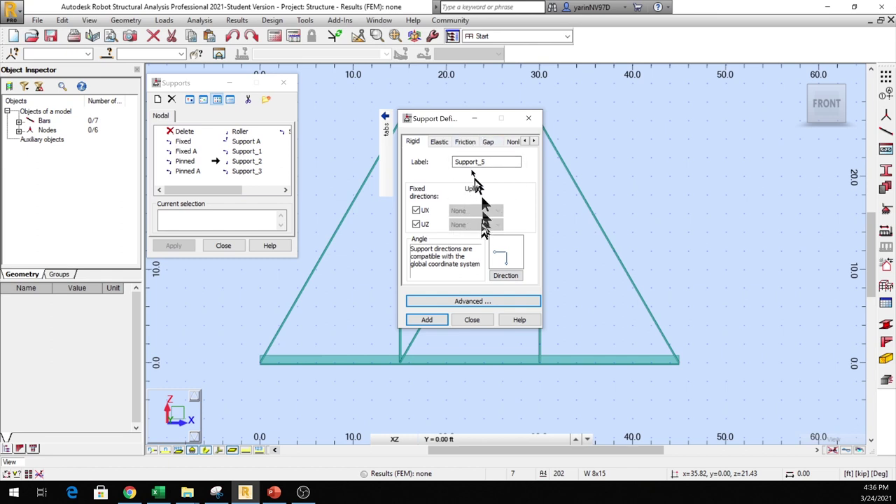
click(472, 321)
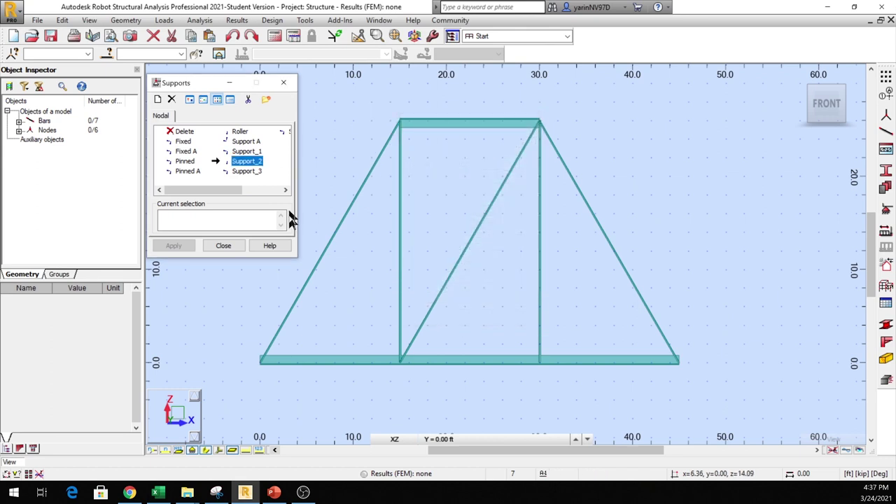
Assign the Pinned A support to the truss's lower node at x = 0.
click(188, 172)
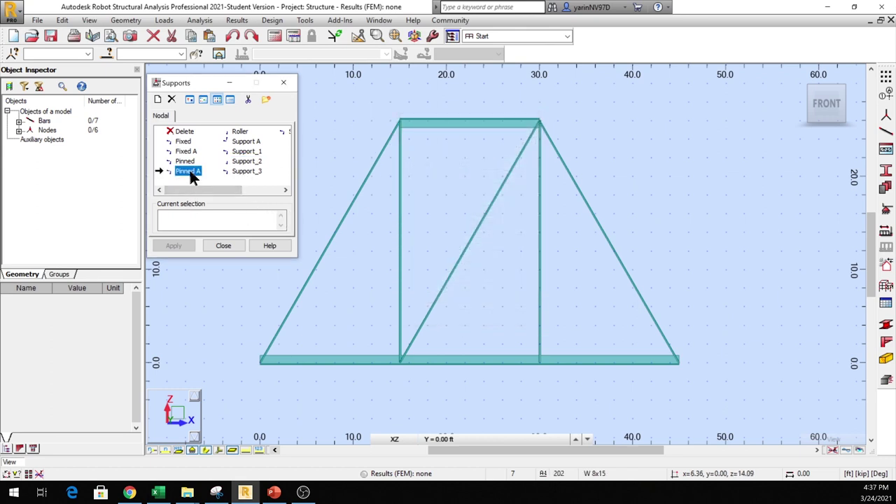
click(259, 361)
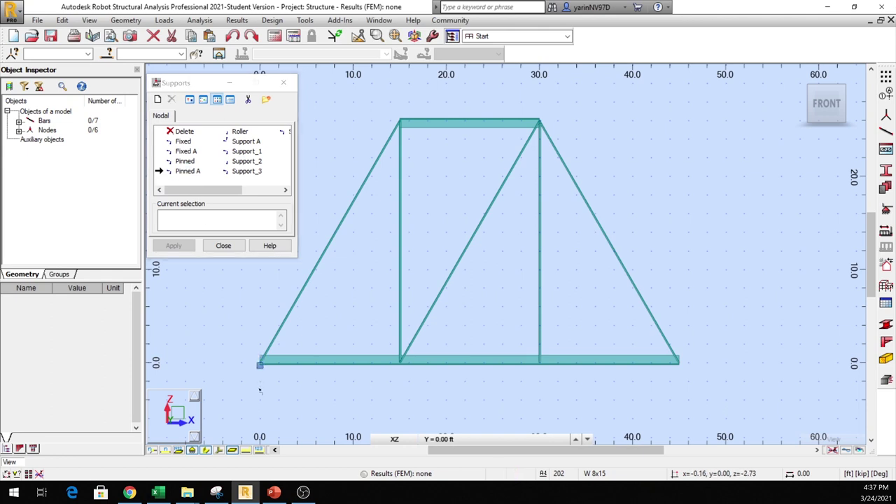
scroll(266, 378, up, 2)
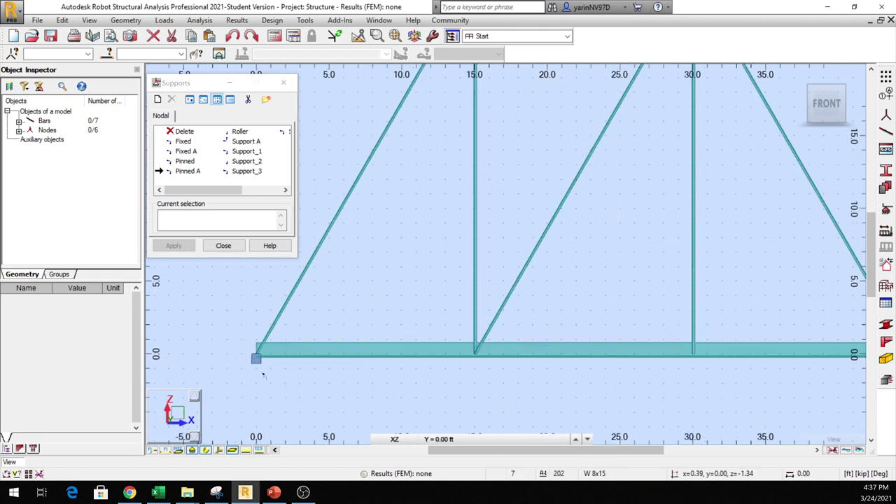
scroll(264, 376, down, 2)
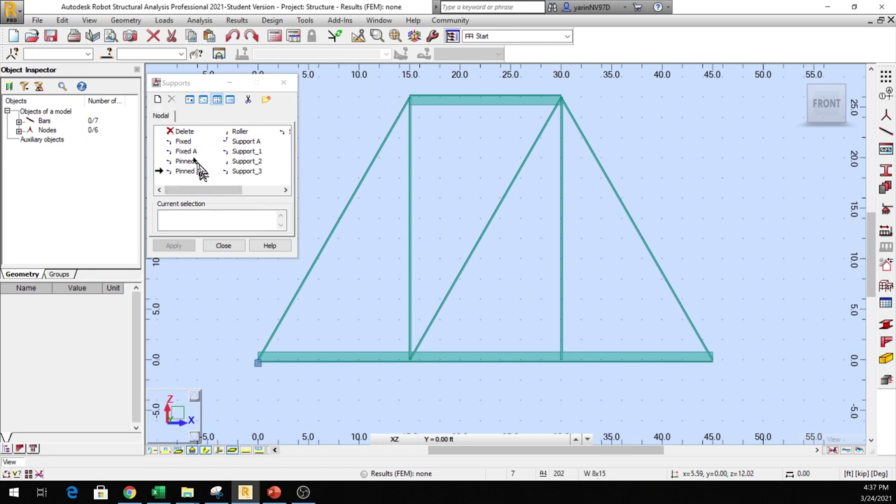
Define a new rigid nodal support with UX released and UZ fixed, and add it to the supports list.
click(158, 100)
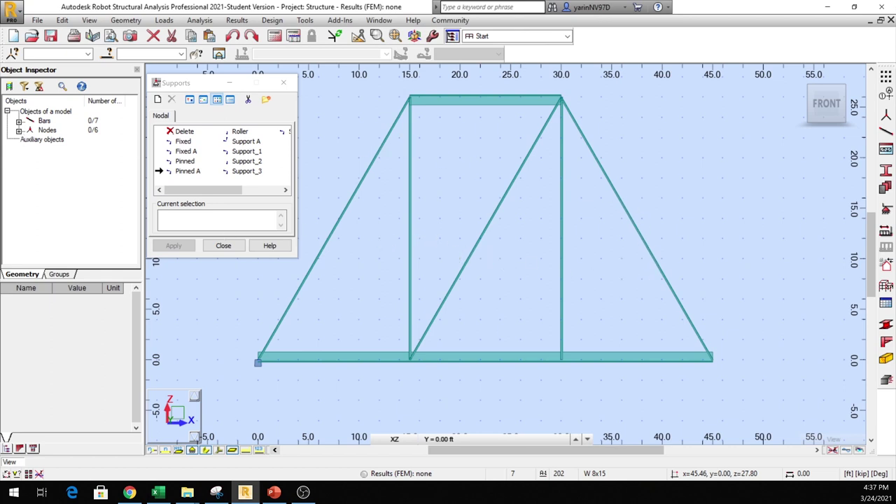
click(158, 100)
drag(298, 119, 501, 116)
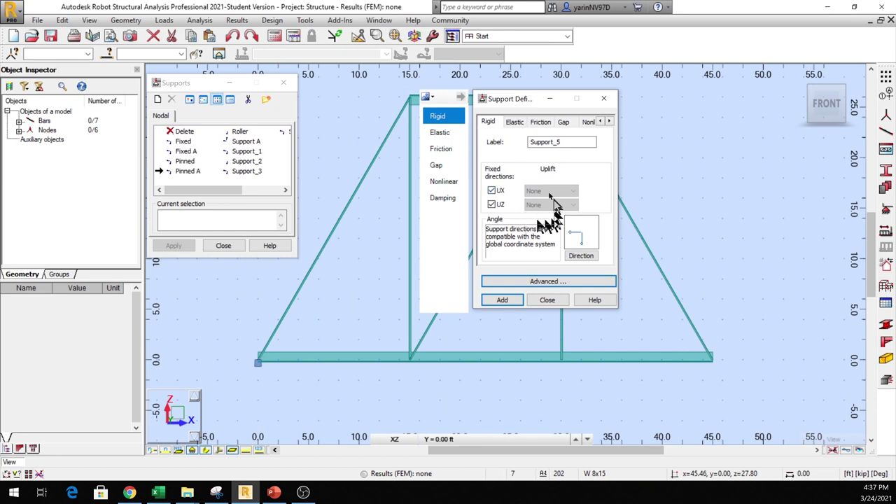
click(492, 192)
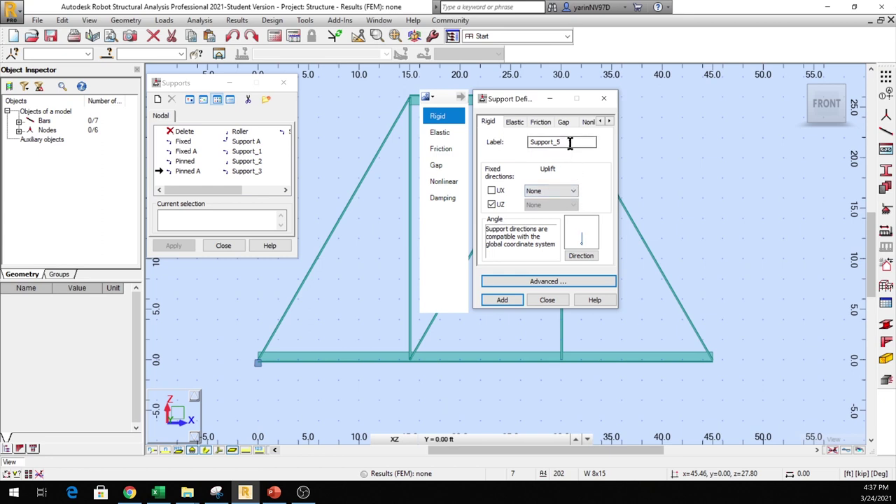
click(511, 302)
click(544, 303)
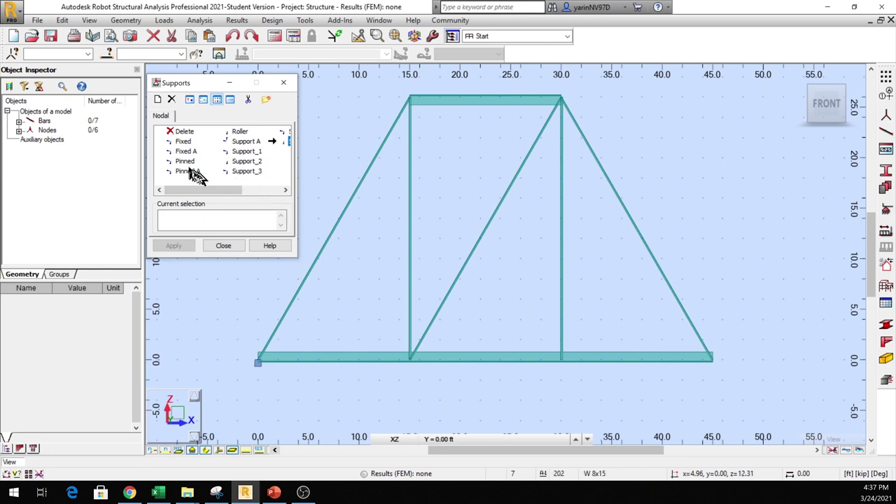
Assign the new UZ-only support to the truss's lower node at x = 45 ft and finish defining supports.
drag(238, 190, 256, 180)
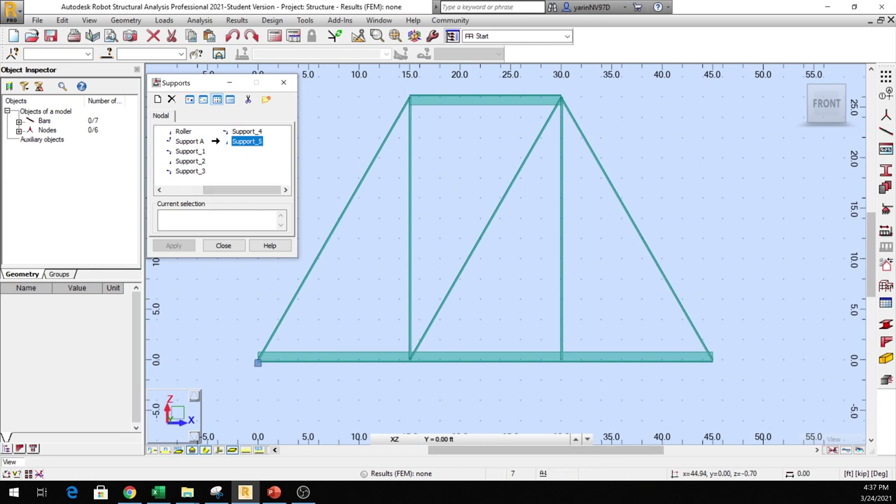
click(713, 358)
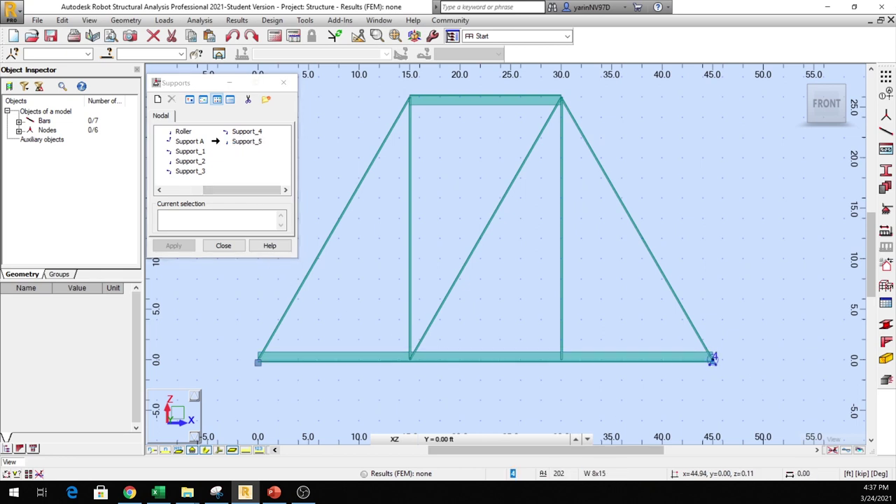
scroll(713, 359, up, 3)
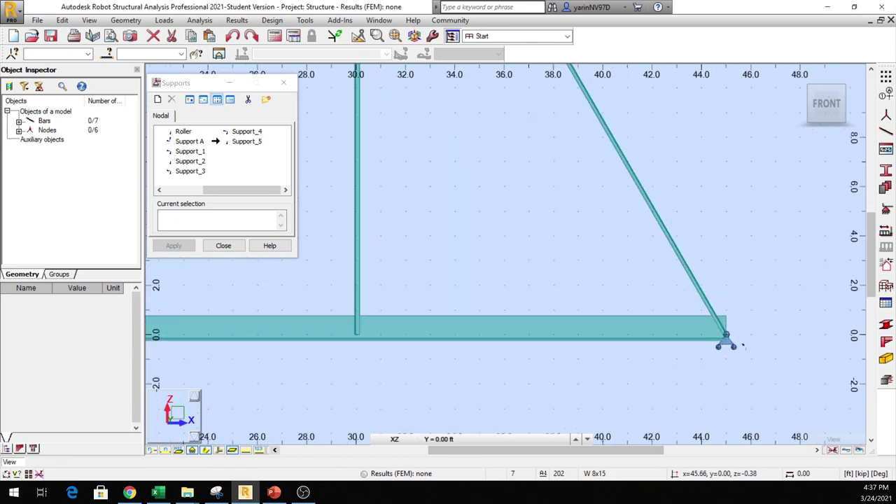
scroll(742, 345, down, 2)
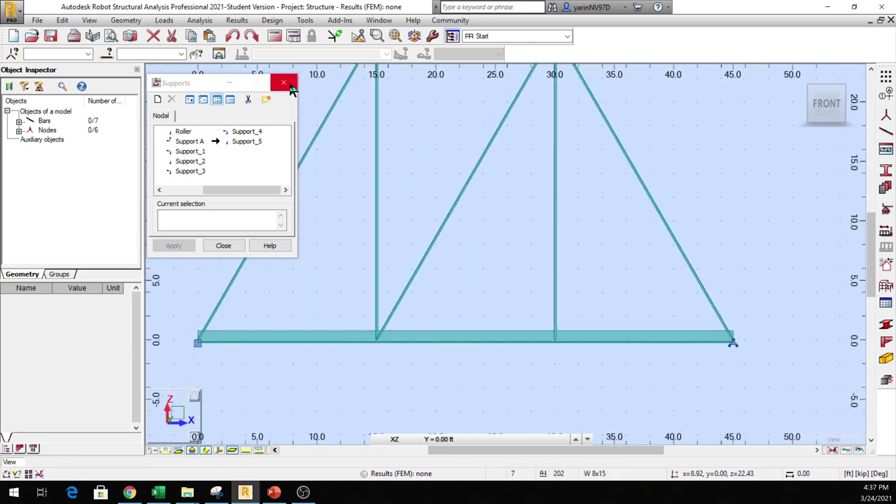
click(238, 247)
scroll(387, 231, down, 2)
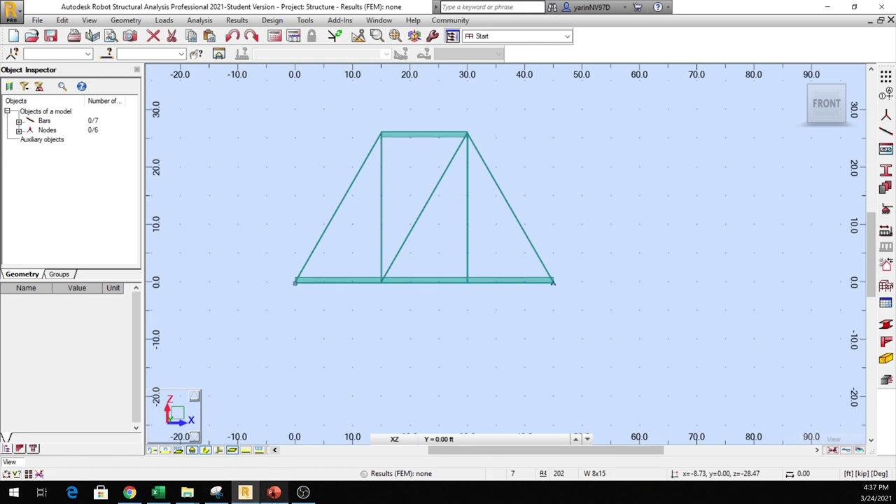
Check the loads on the slide and add two load cases of dead nature, DL1 and DL2.
click(273, 492)
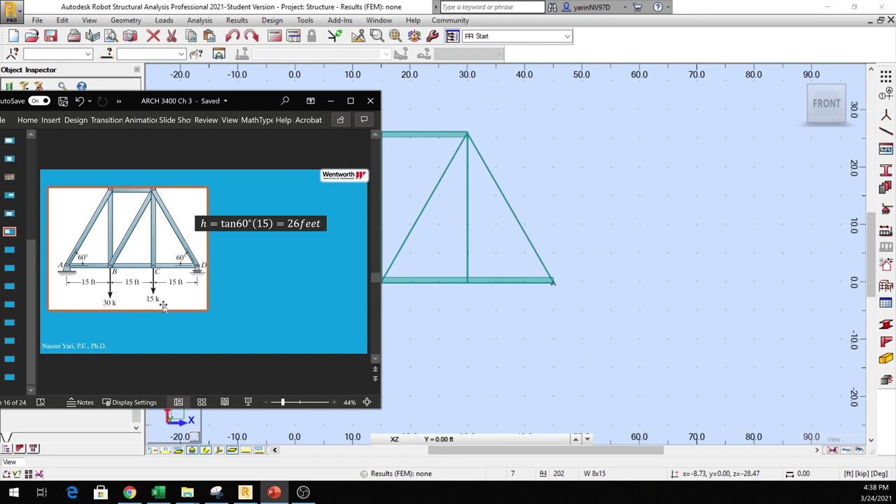
click(413, 316)
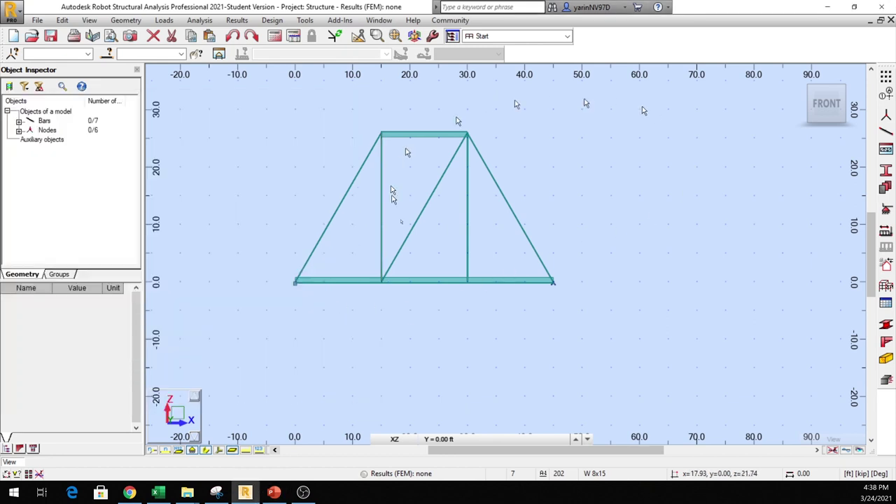
click(888, 236)
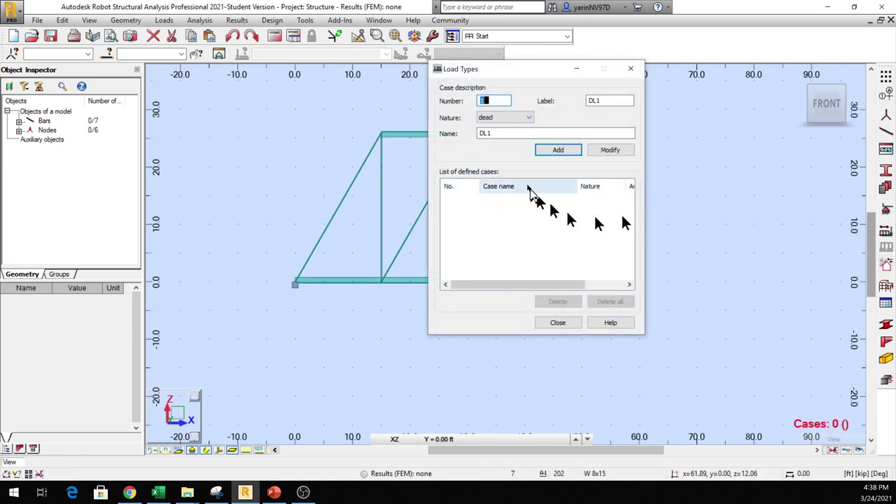
click(553, 159)
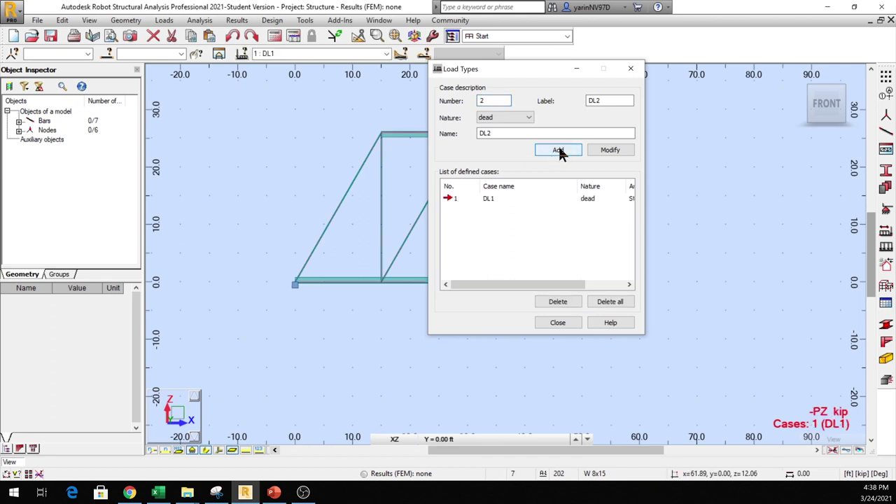
click(560, 154)
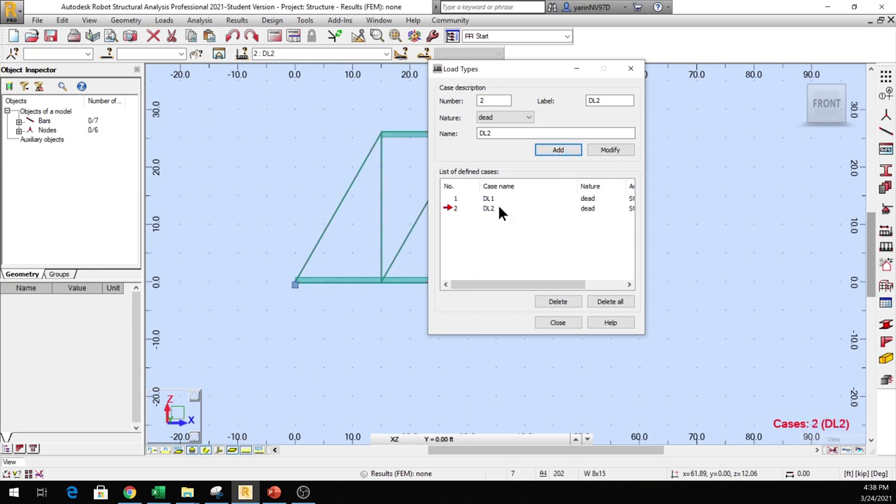
click(568, 324)
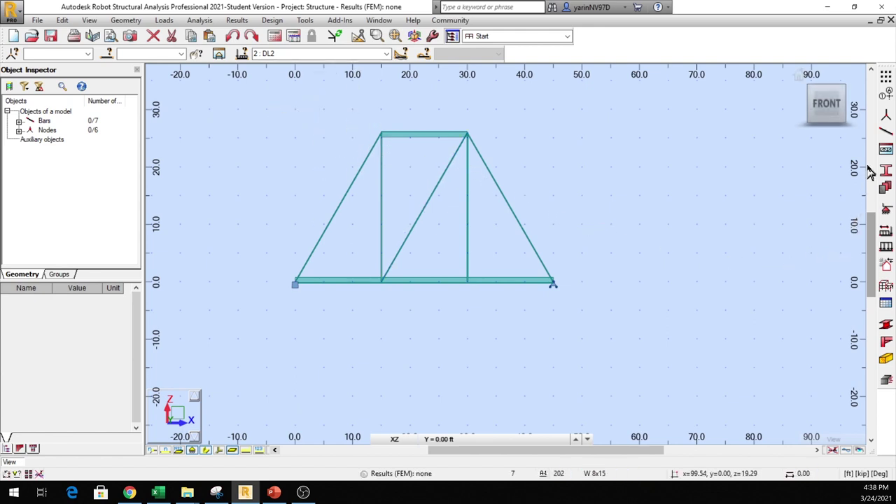
Define a nodal force of Z = -30 kip in load case DL2 and apply it to the lower node at x = 15 ft.
click(886, 249)
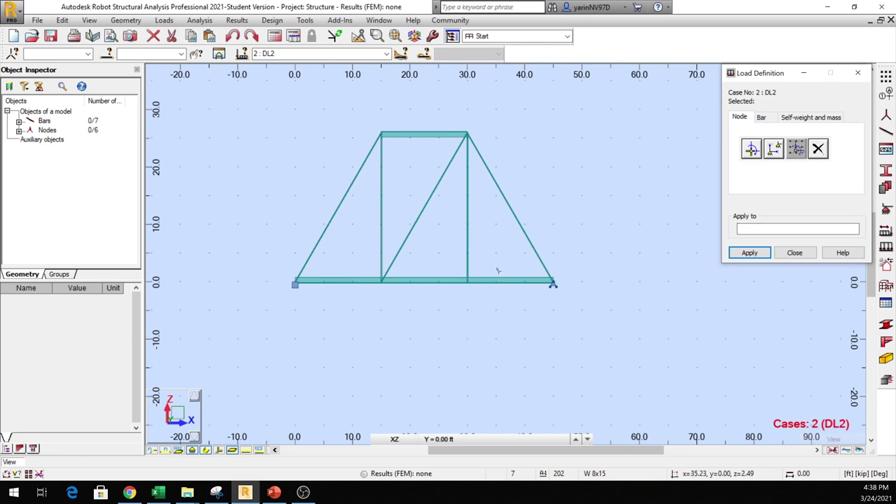
click(751, 149)
drag(786, 89, 702, 83)
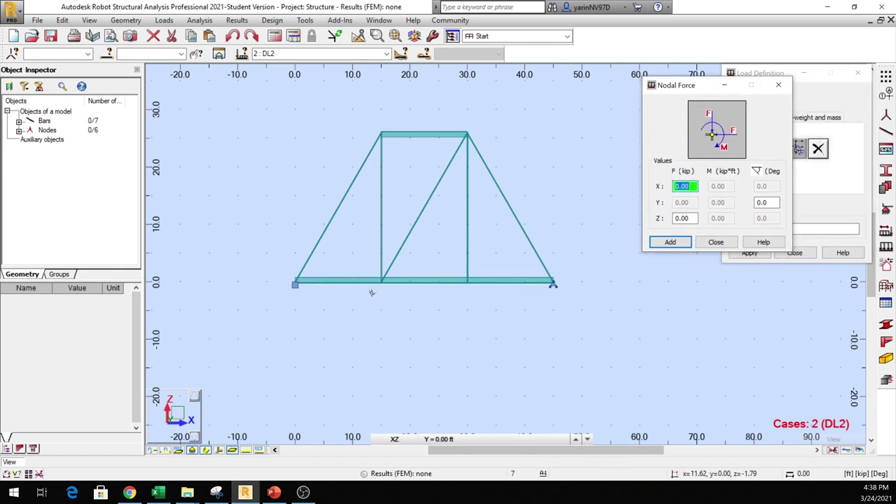
click(693, 218)
text(-30)
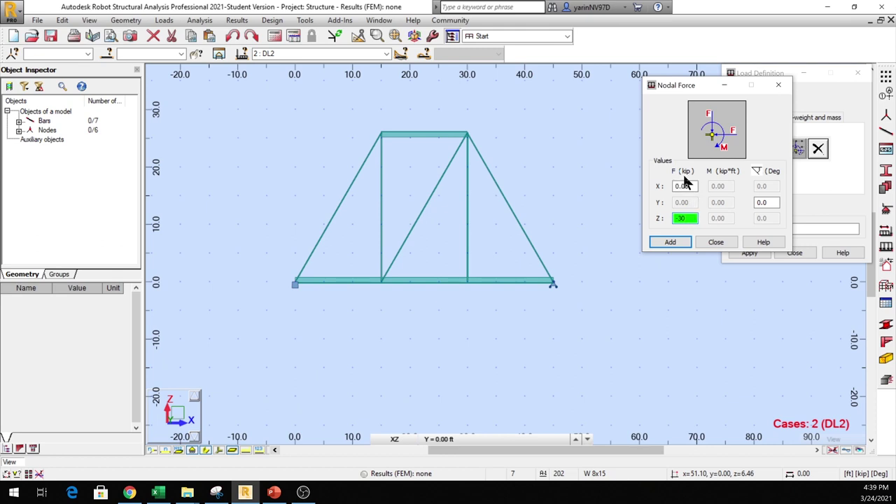
click(669, 242)
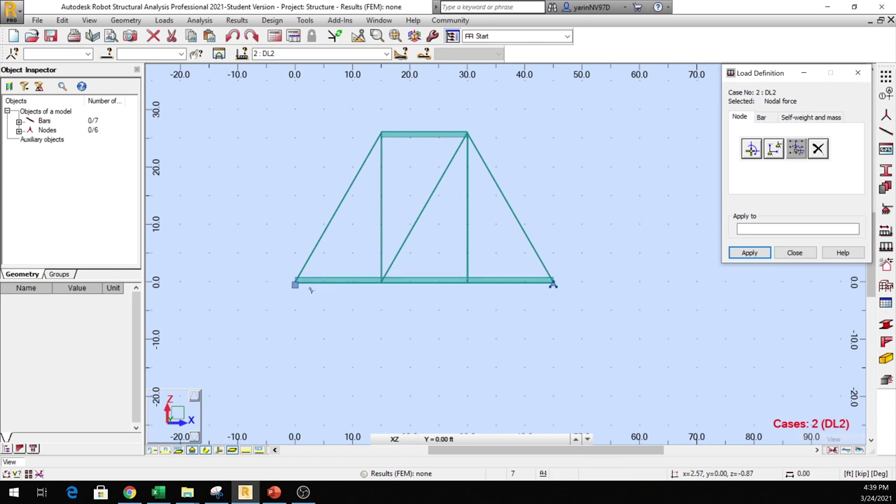
click(380, 280)
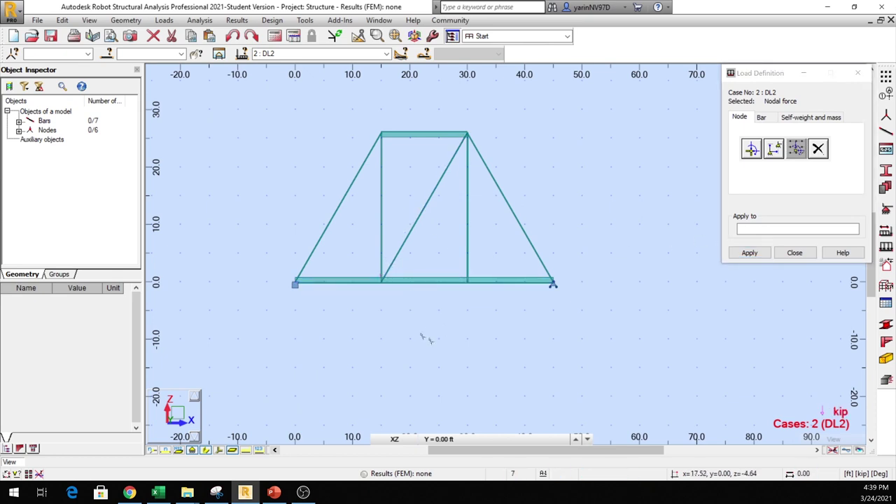
click(747, 252)
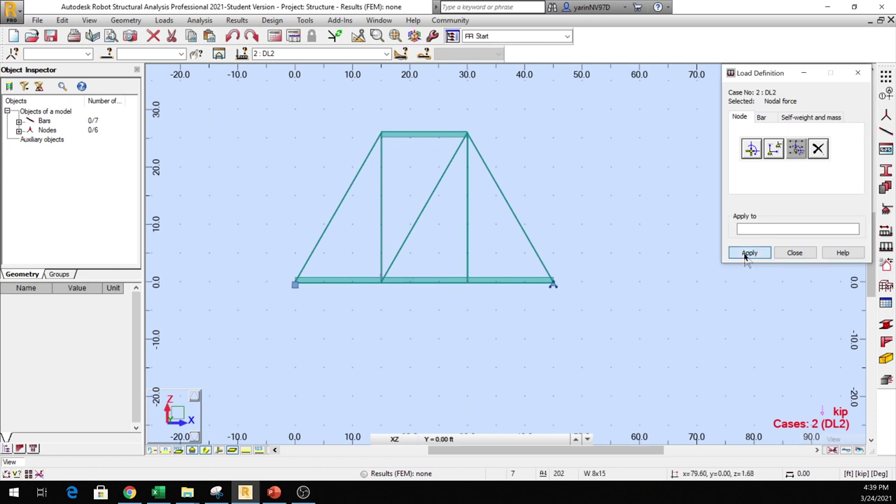
Define a nodal force of Z = -15 kip and apply it to the lower node at x = 30 ft.
click(751, 150)
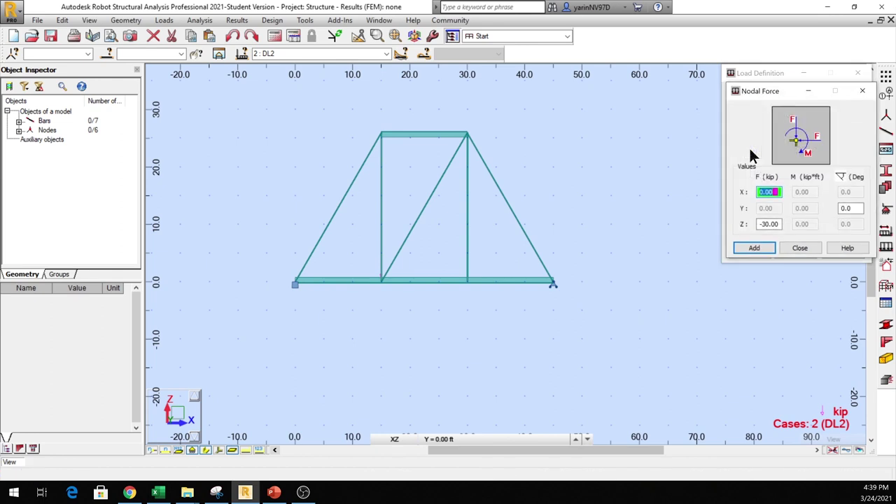
double_click(778, 223)
text(-15)
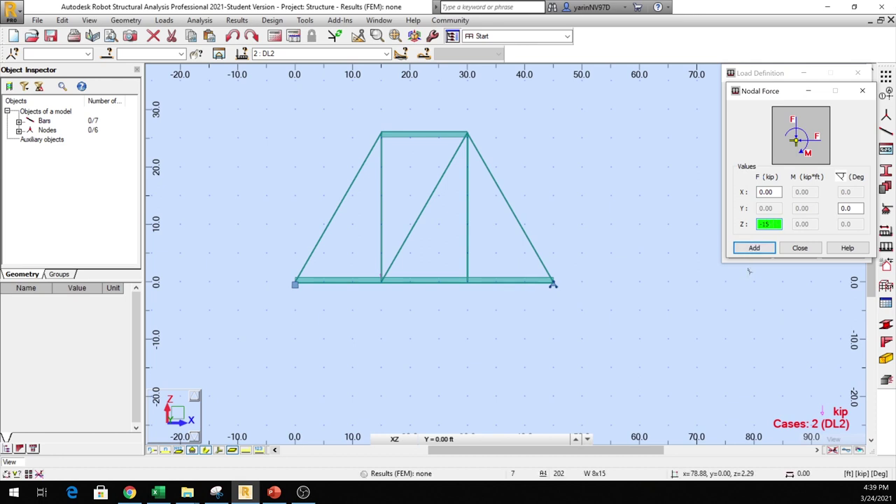
click(751, 249)
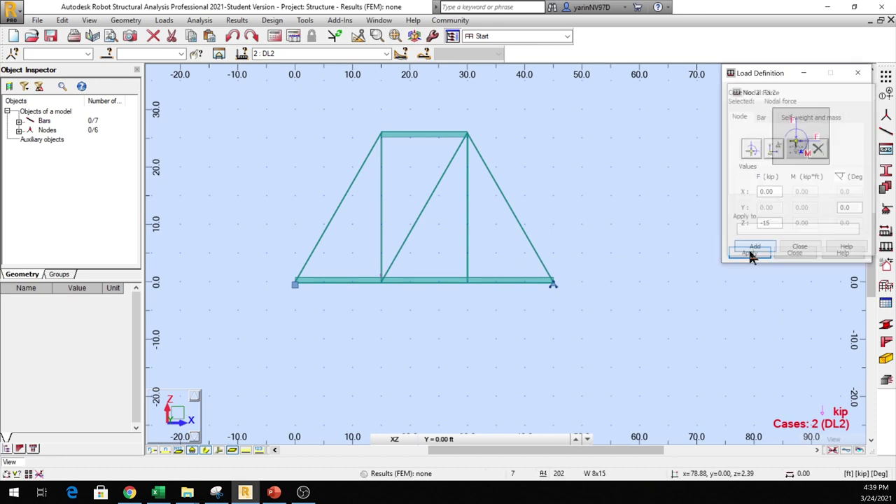
click(468, 280)
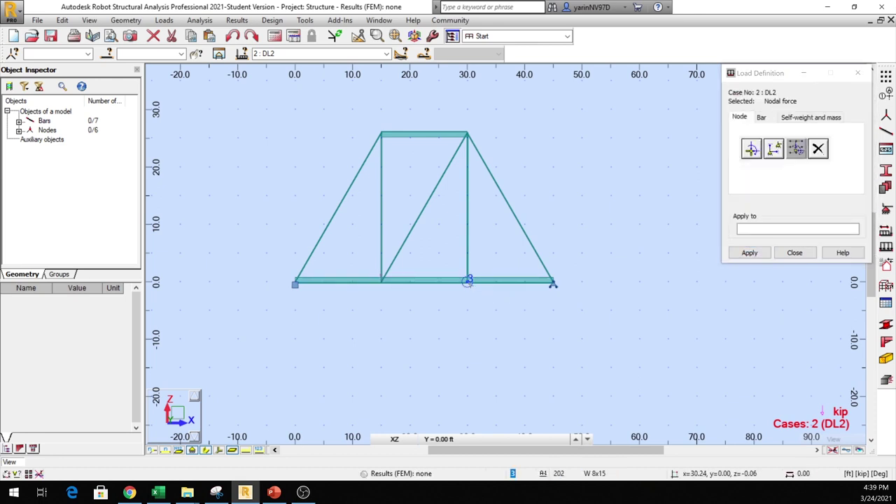
click(747, 254)
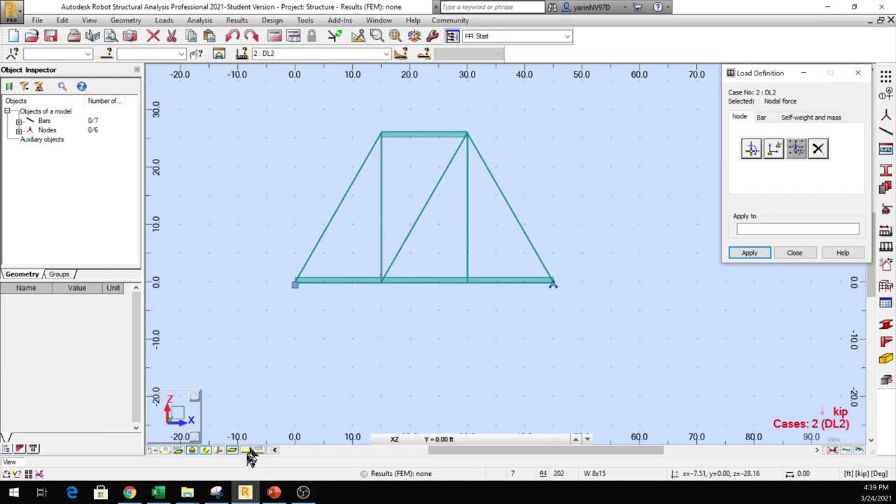
Hide the bars' section shapes, close the load definition, and display the load symbols with their values on the truss.
click(206, 454)
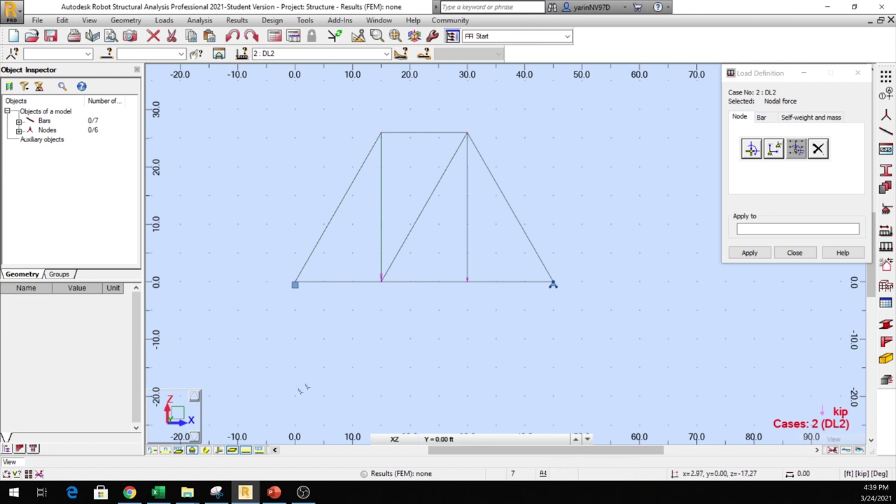
click(259, 451)
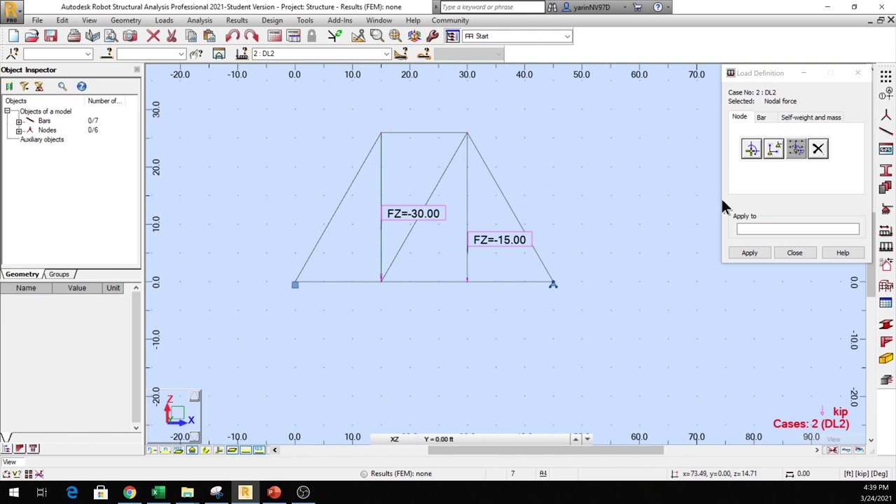
click(786, 253)
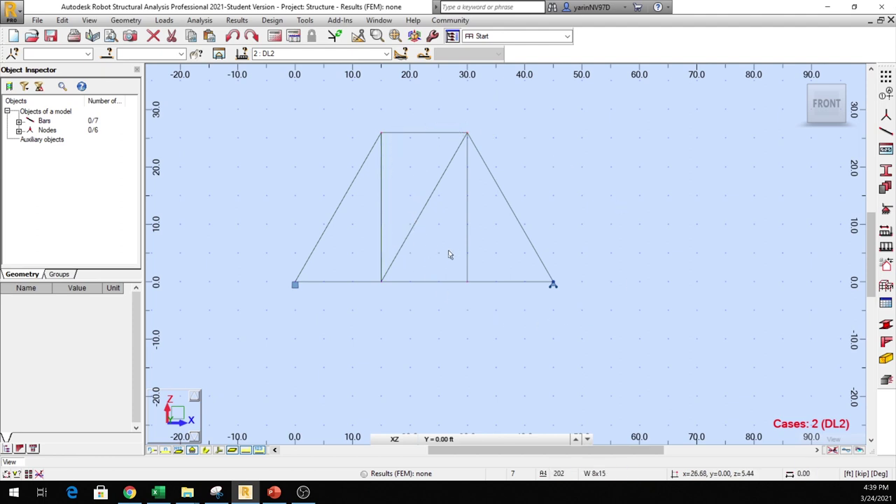
click(245, 452)
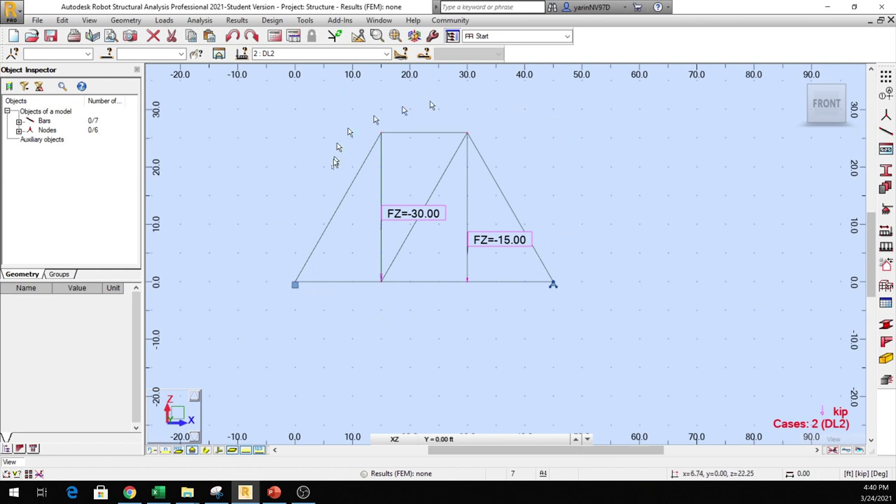
Run the structural calculation of the loaded truss.
click(275, 40)
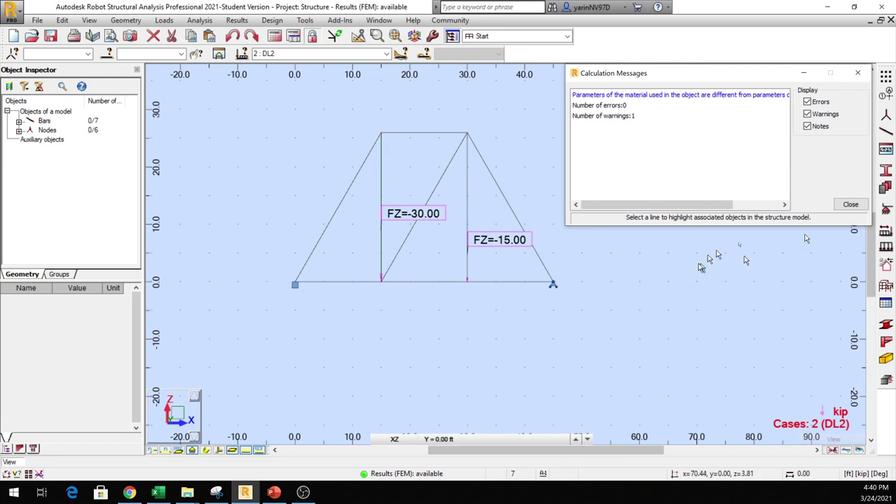
Dismiss the calculation messages and display the normalized FX and FZ support reactions with descriptions on the truss.
click(850, 205)
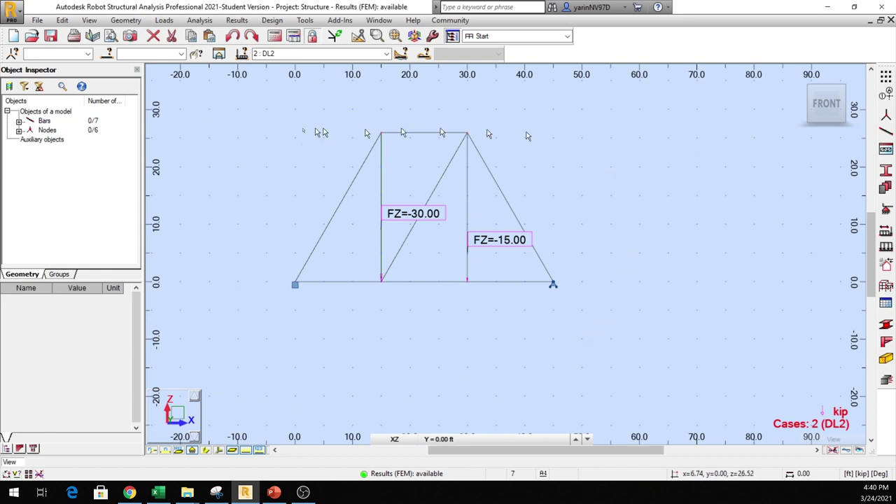
click(237, 21)
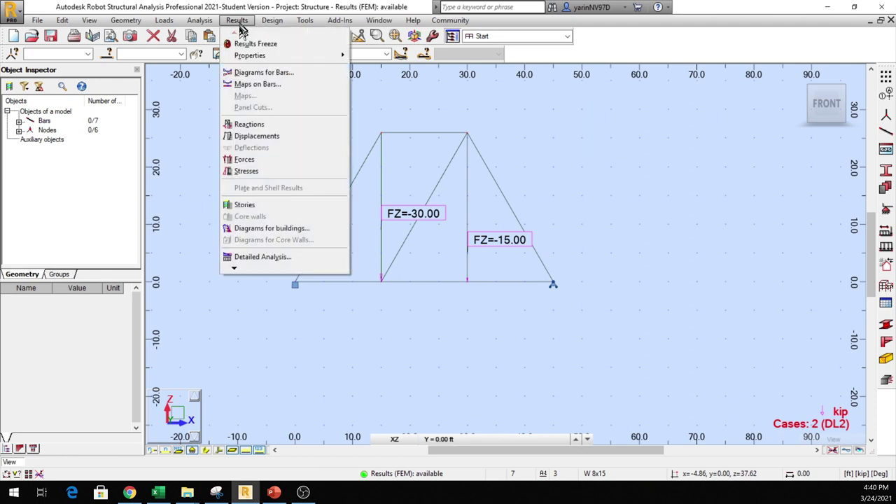
click(252, 73)
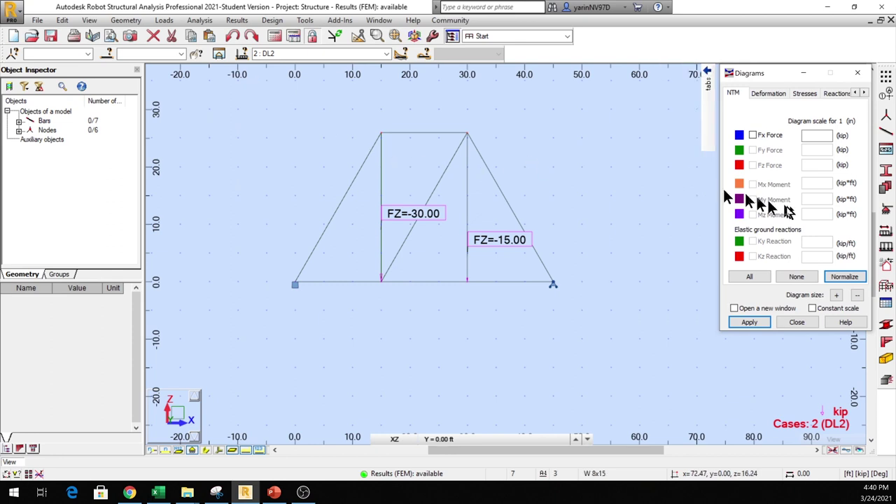
drag(776, 74, 712, 77)
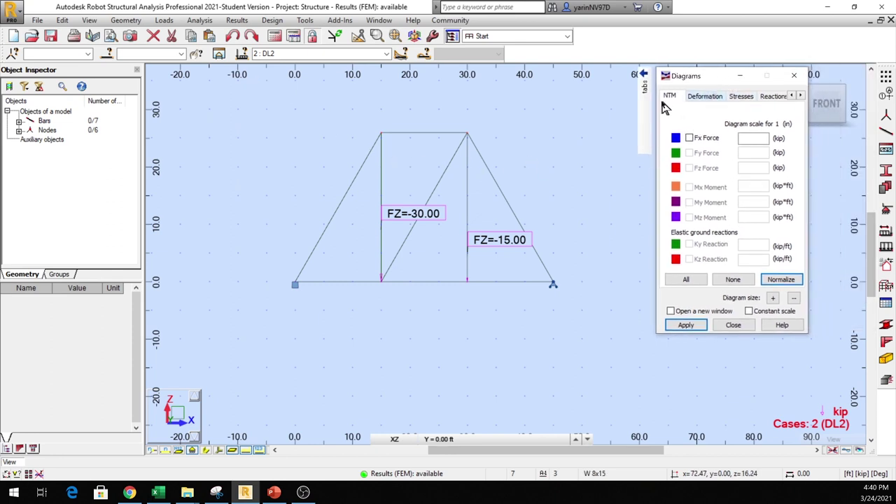
mouse_move(646, 105)
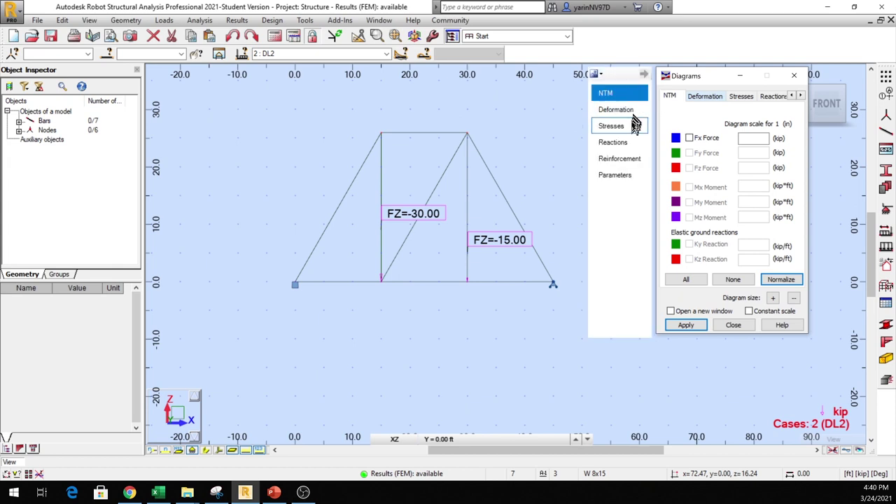
click(625, 145)
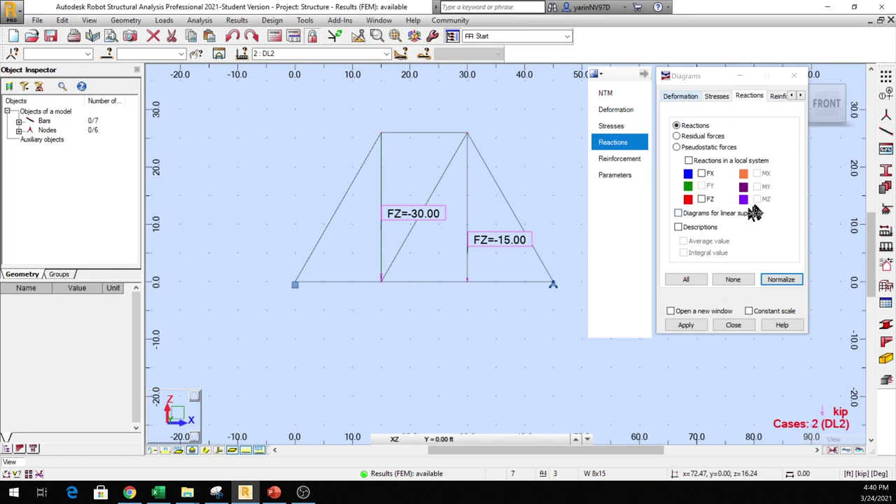
click(701, 173)
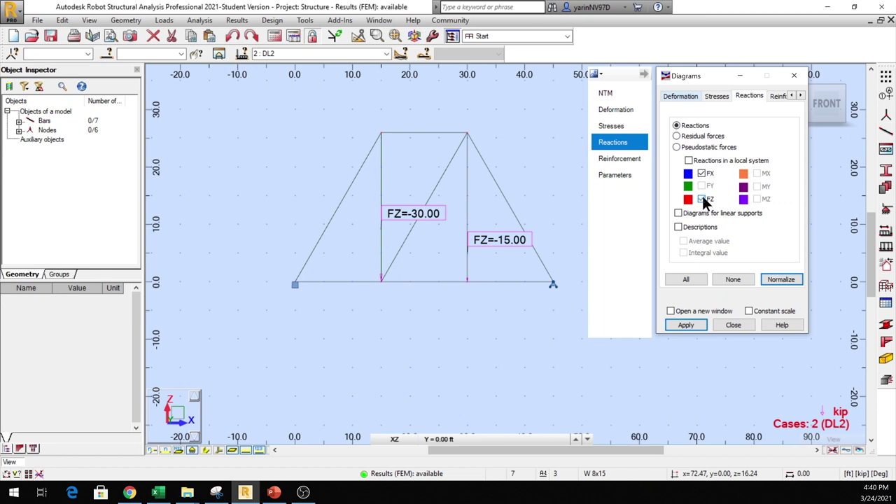
click(702, 199)
click(678, 227)
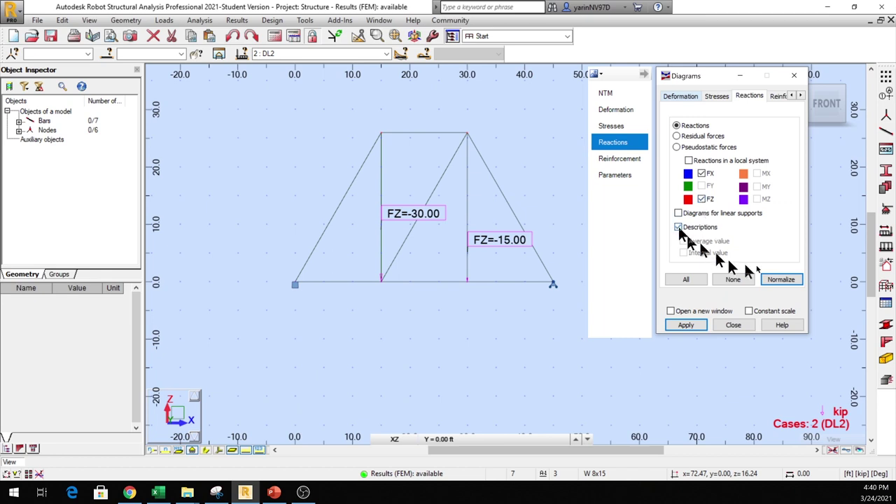
click(782, 280)
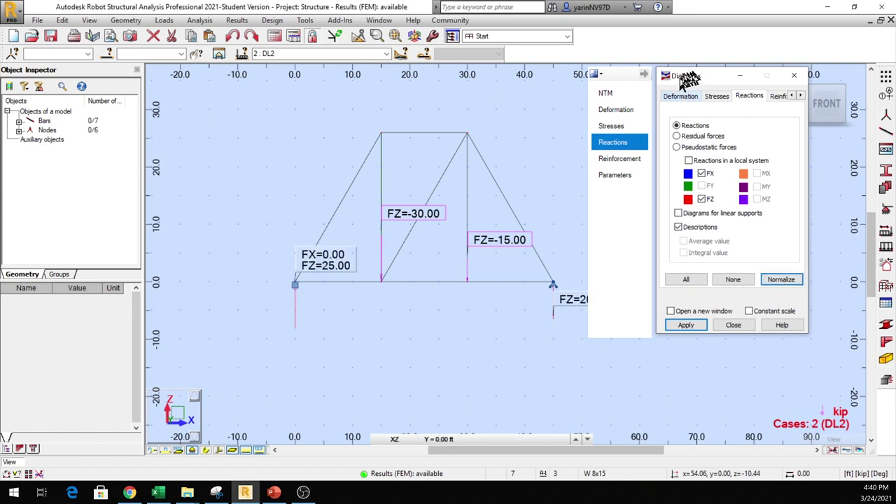
drag(710, 75, 767, 90)
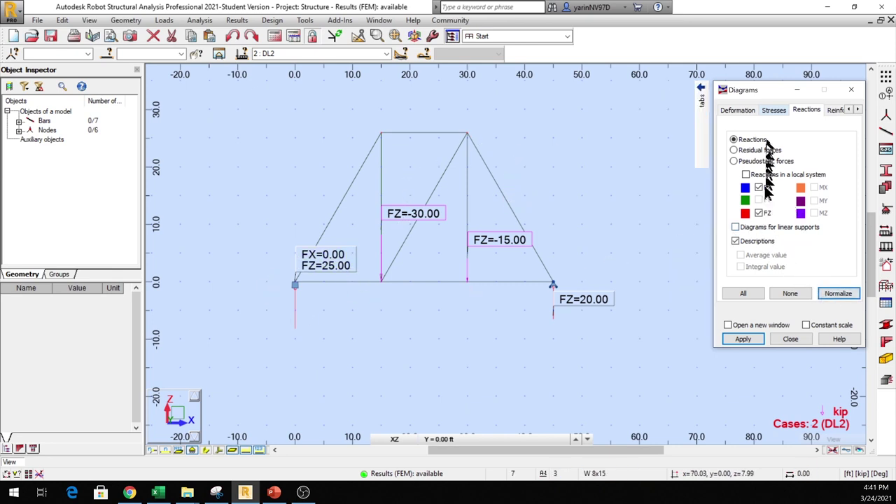
Turn off the FX and FZ reactions and display the normalized Fx force diagram on the truss bars.
drag(770, 89, 728, 86)
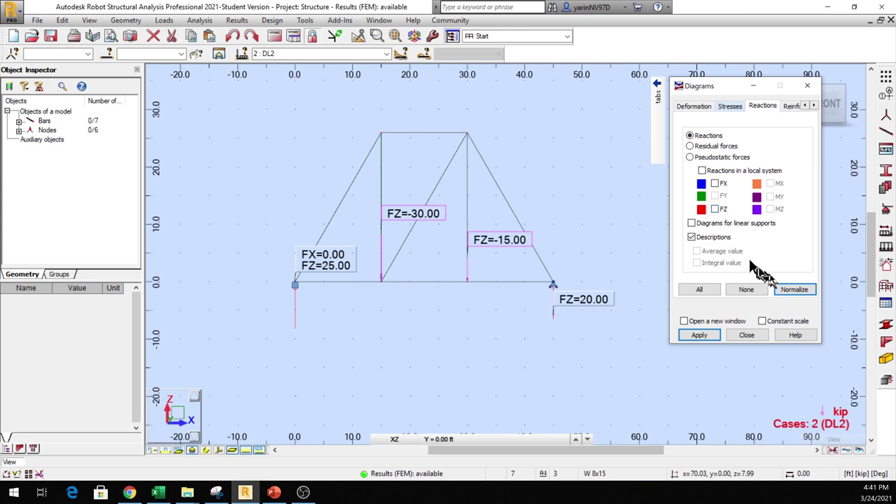
click(792, 288)
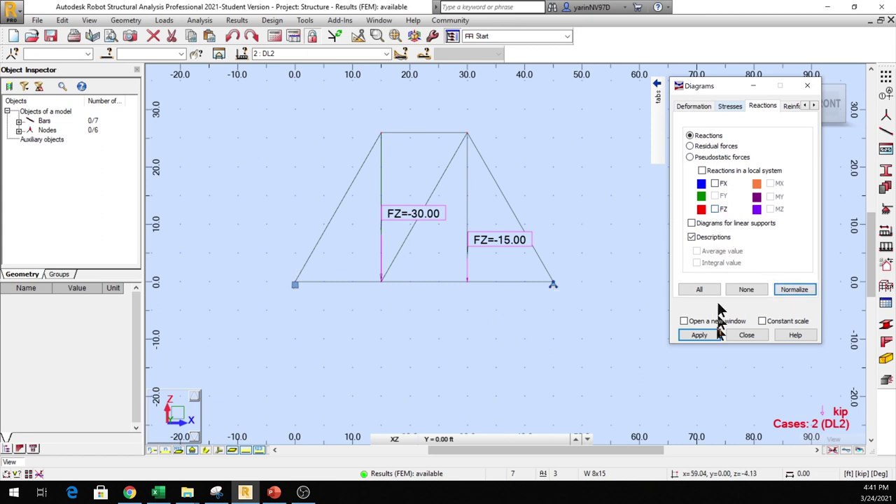
mouse_move(654, 123)
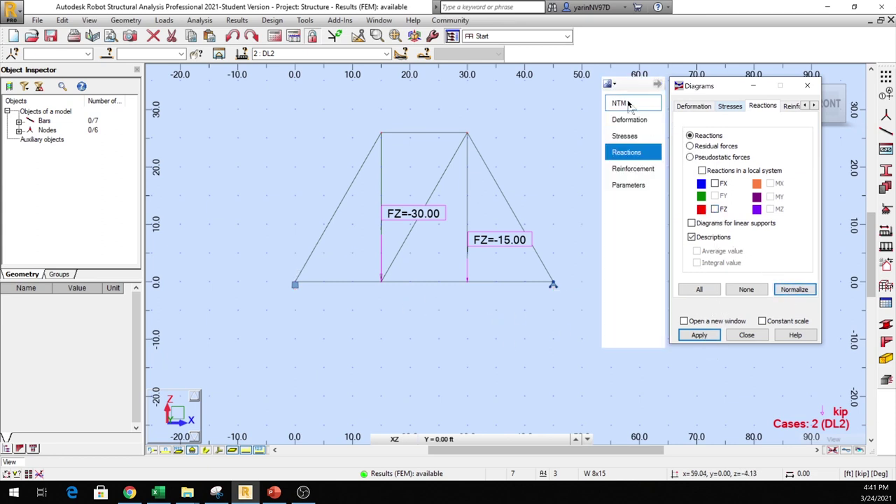
click(626, 103)
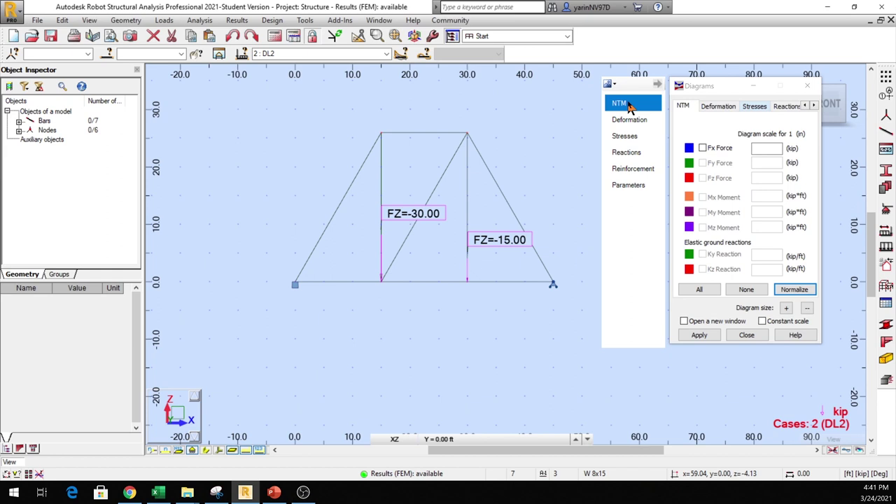
click(703, 148)
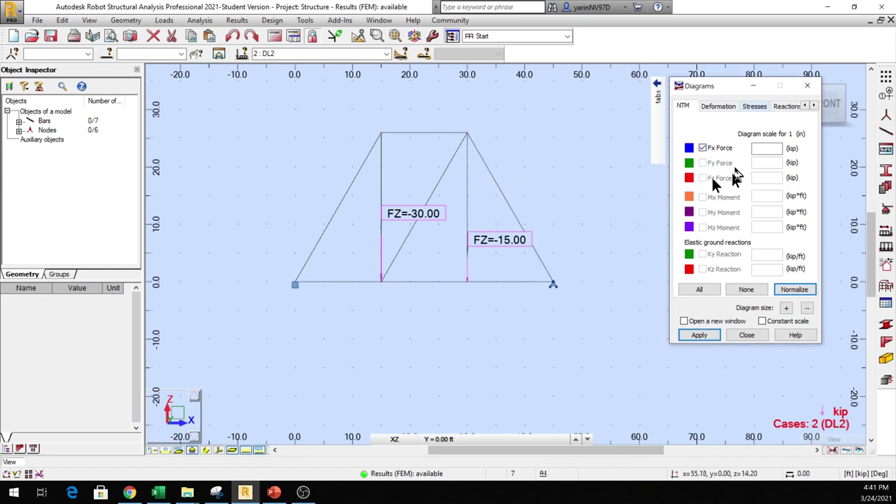
mouse_move(710, 116)
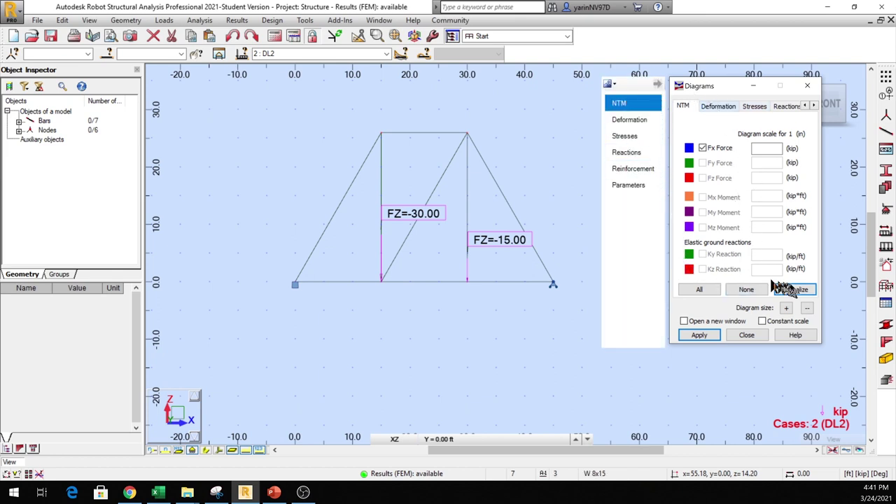
click(796, 293)
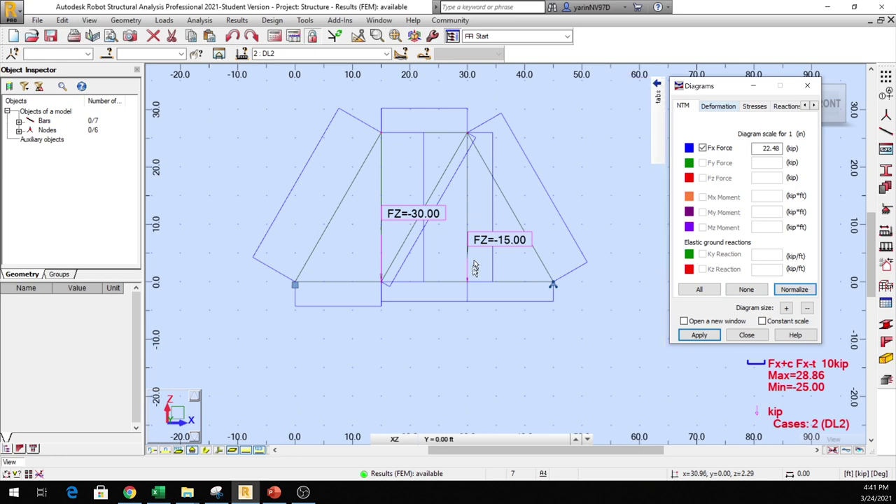
Set the diagram description to labels so the Fx force diagrams carry their values on the bars.
mouse_move(656, 127)
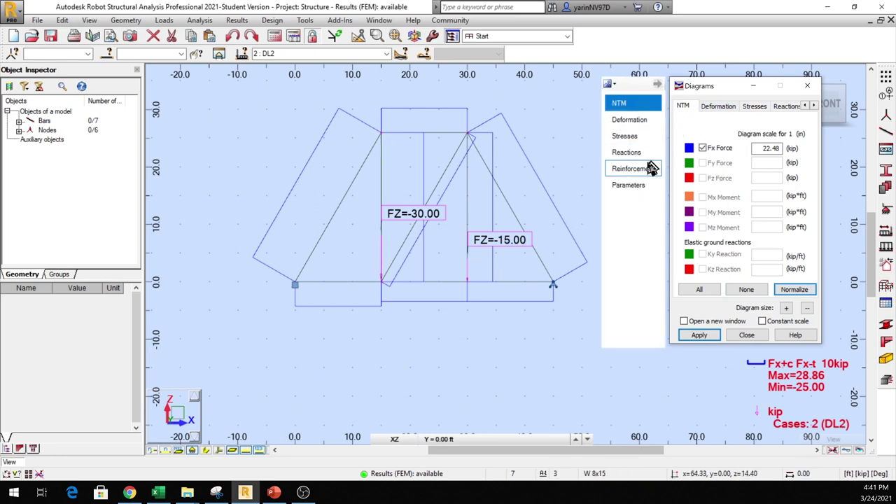
click(645, 188)
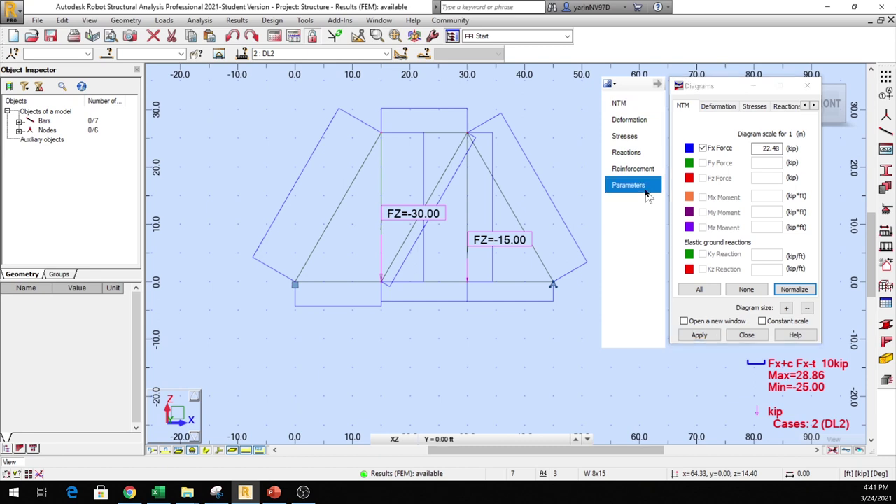
click(726, 158)
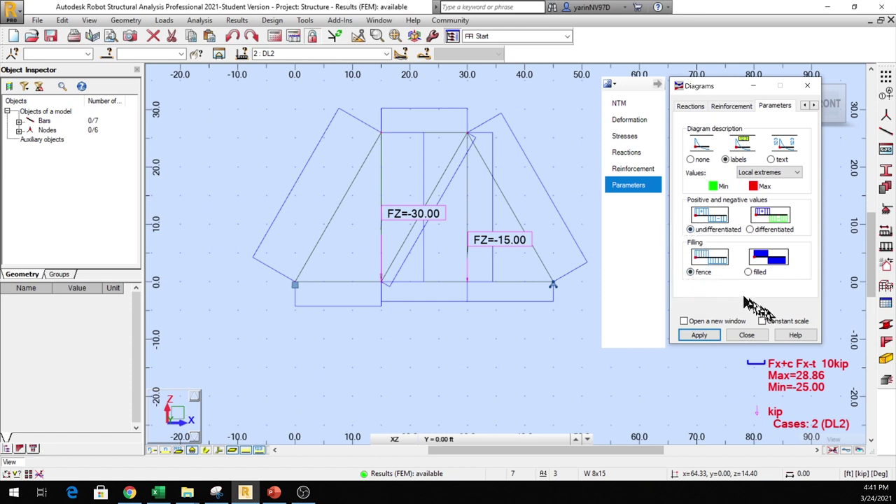
click(712, 334)
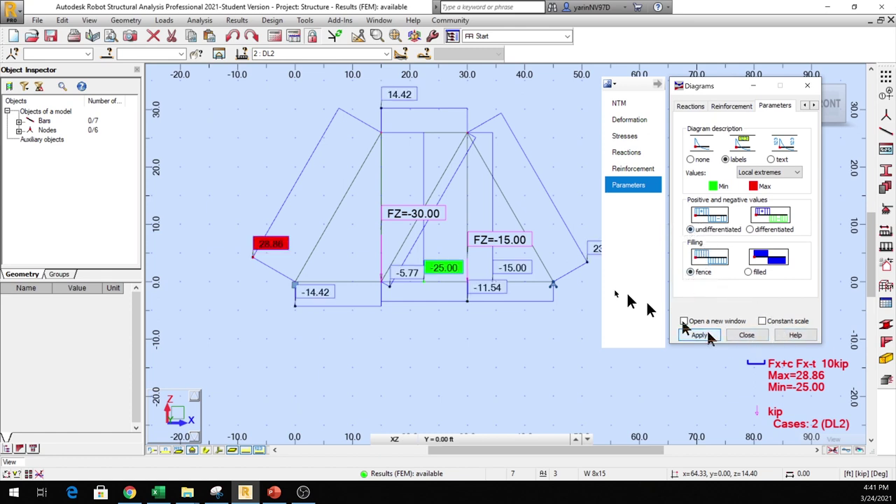
Try the filled style on the Fx force diagrams, and restore the fence filling.
click(748, 272)
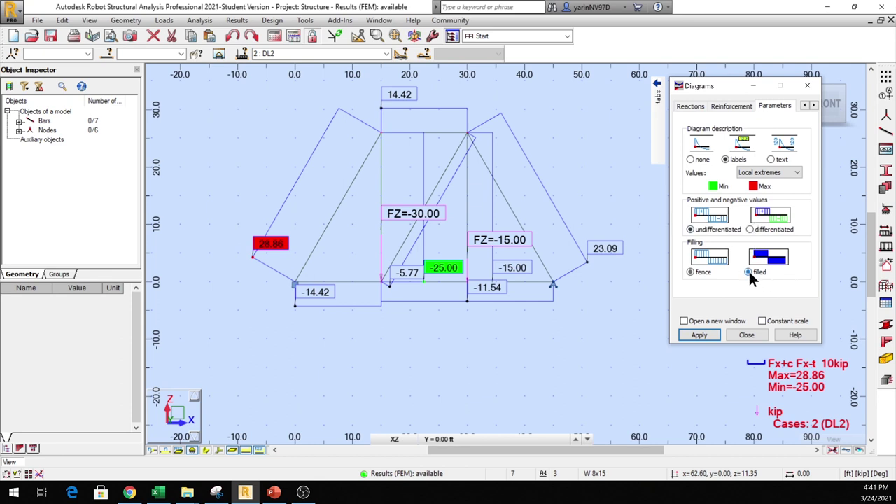
click(699, 336)
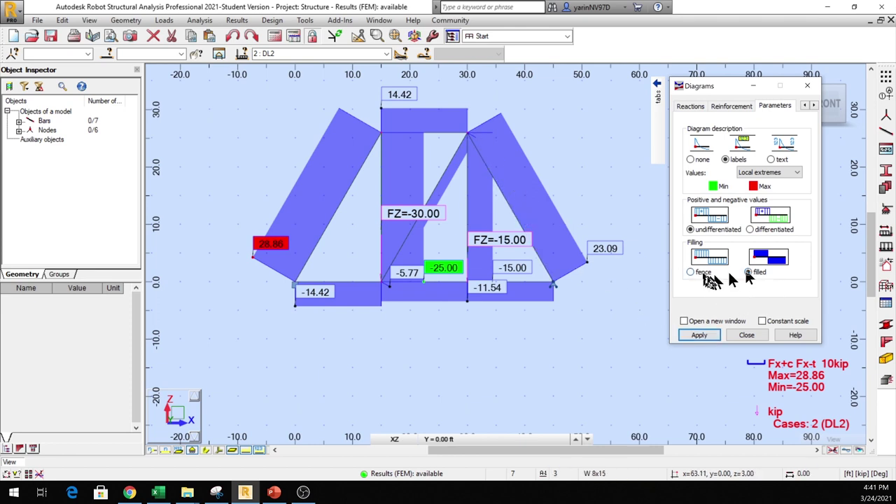
click(710, 334)
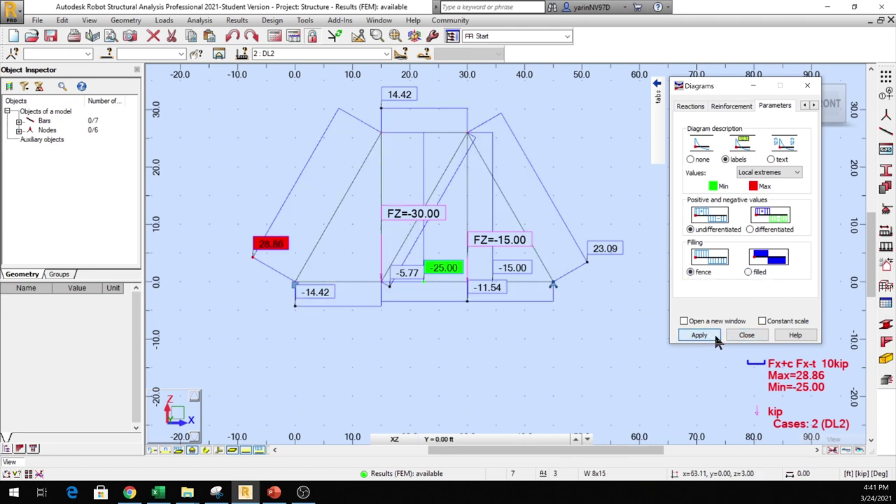